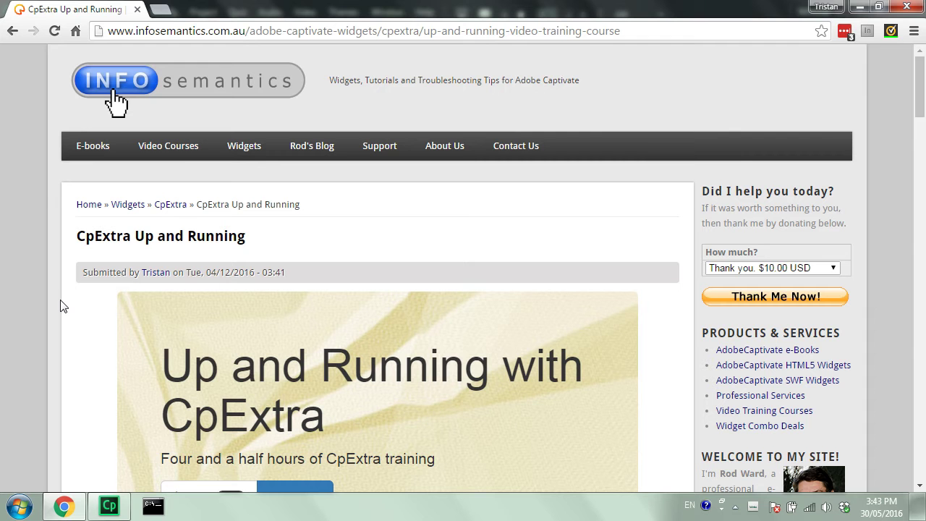
Scroll the CpExtra course page down to the Chapter 3 and Chapter 4 descriptions
scroll(60, 306, "down", 3)
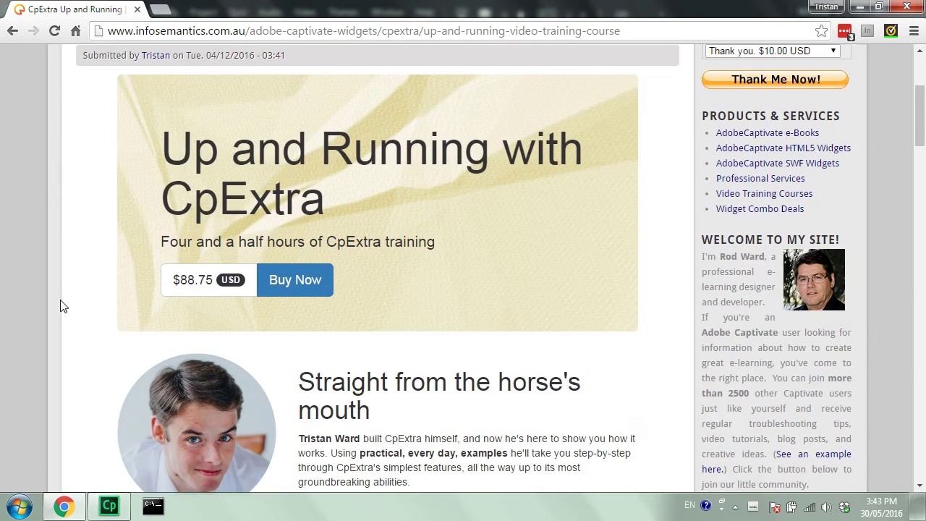
scroll(60, 306, "down", 15)
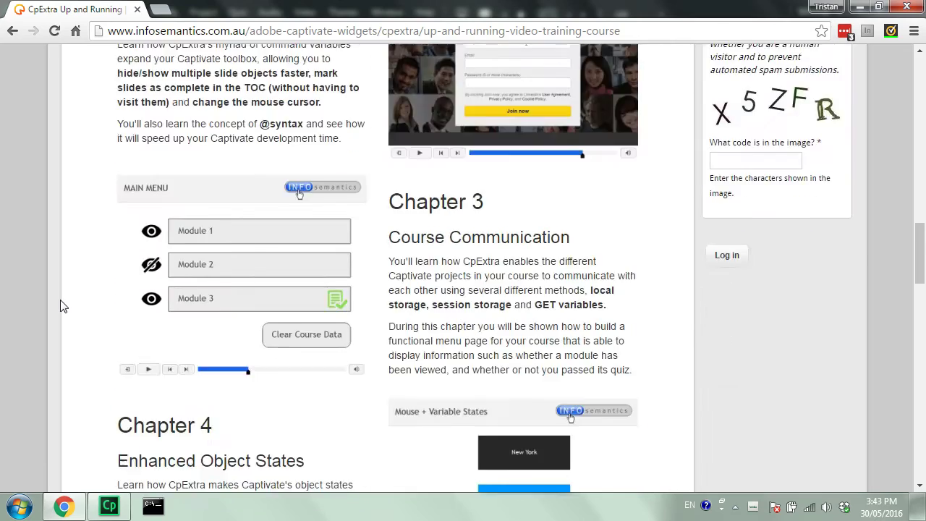
scroll(60, 306, "down", 2)
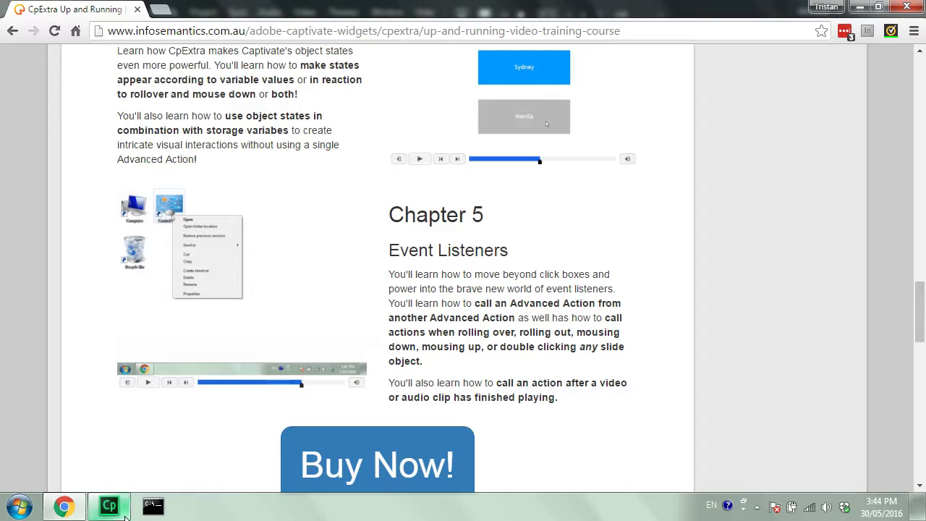
Switch from Chrome to the open start_end_events_example project in Captivate
left_click(123, 513)
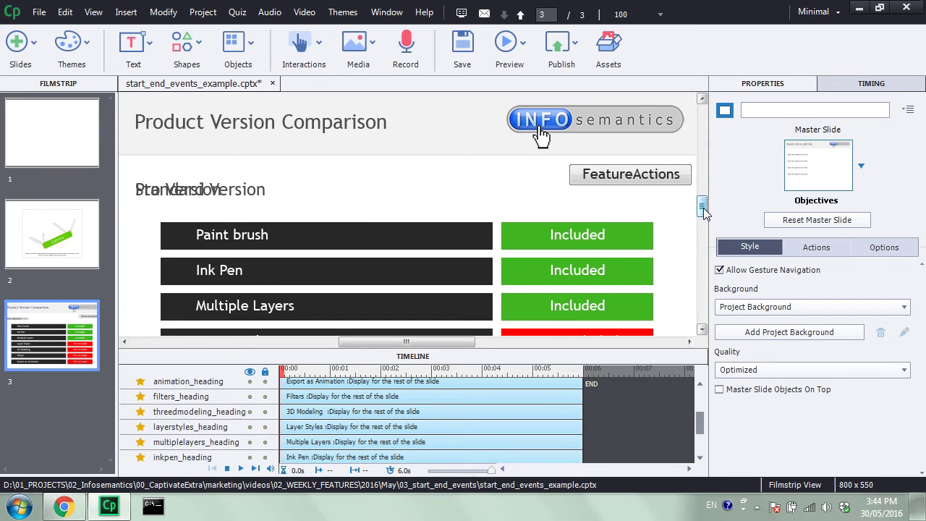
Scroll to the top layers and play slide 3's timeline to watch the Standard and Pro Version headings
left_click_drag(706, 217, 706, 223)
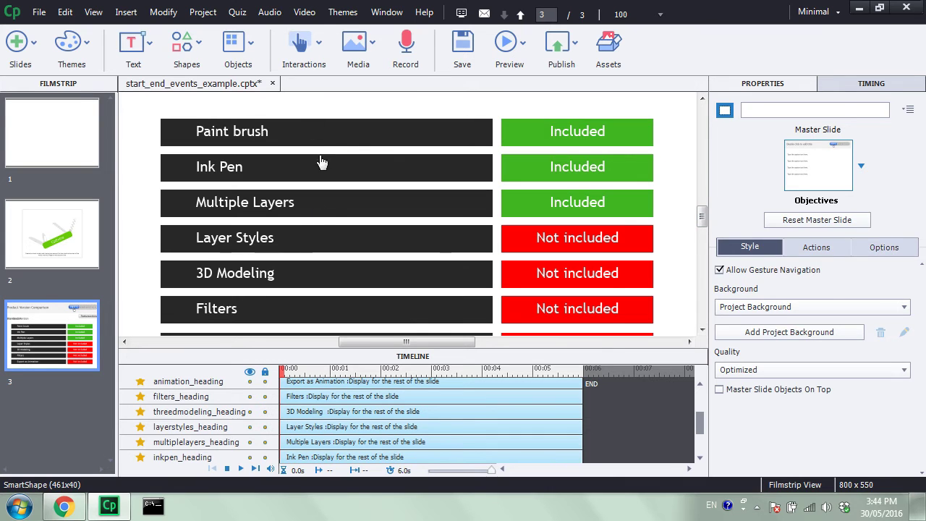
scroll(592, 250, "up", 2)
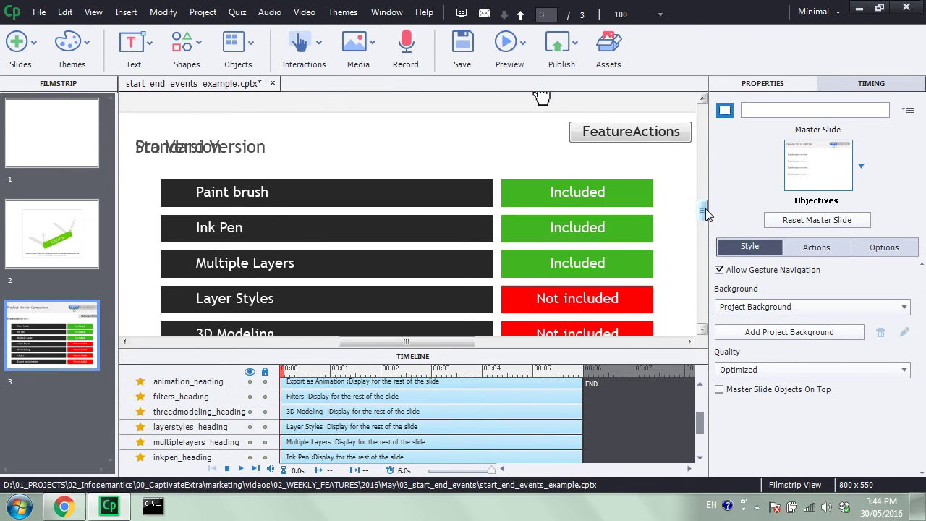
left_click_drag(705, 213, 705, 224)
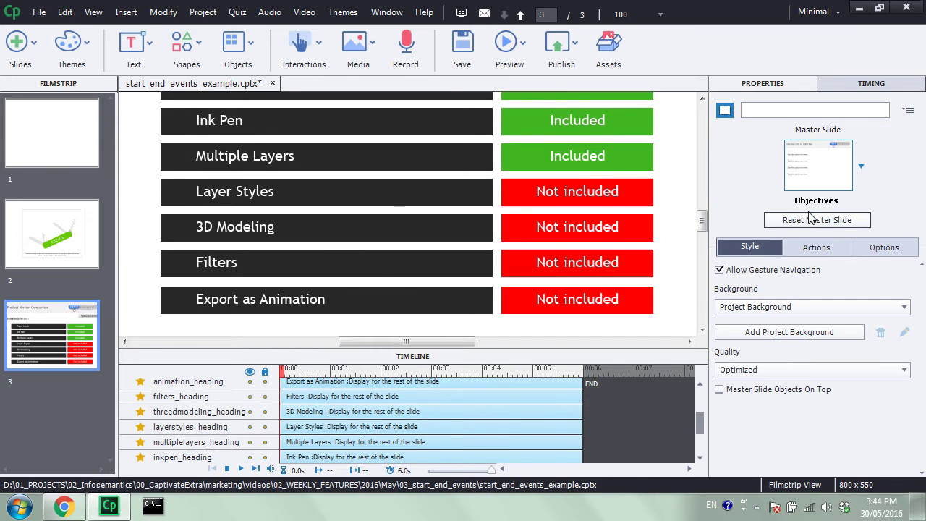
scroll(701, 224, "up", 3)
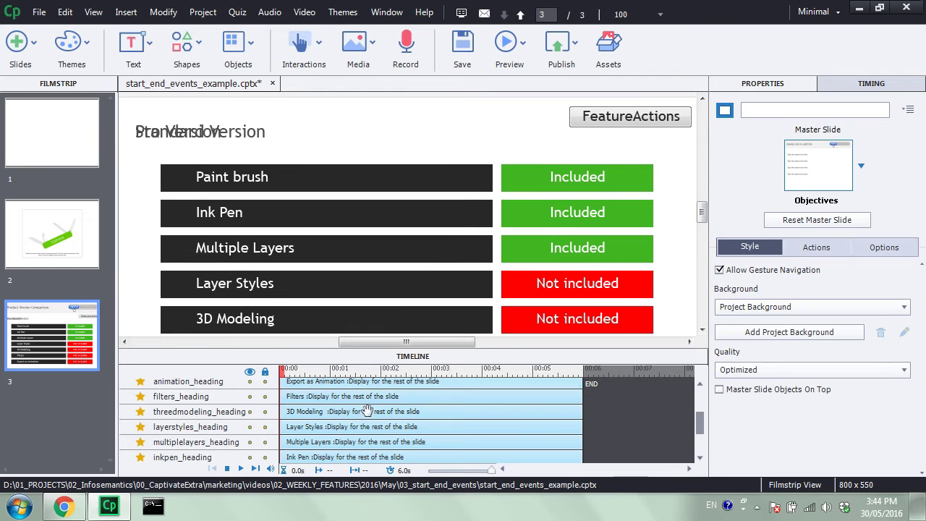
left_click_drag(700, 424, 700, 394)
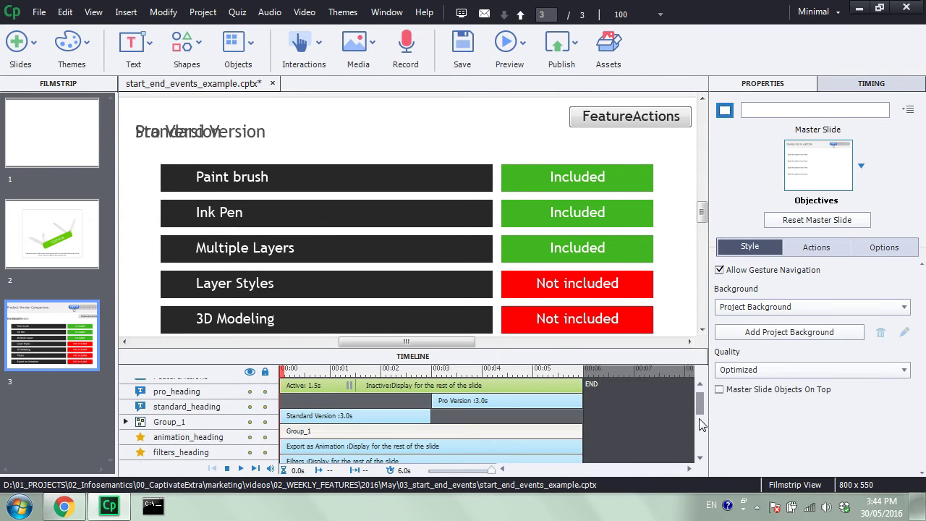
left_click(240, 468)
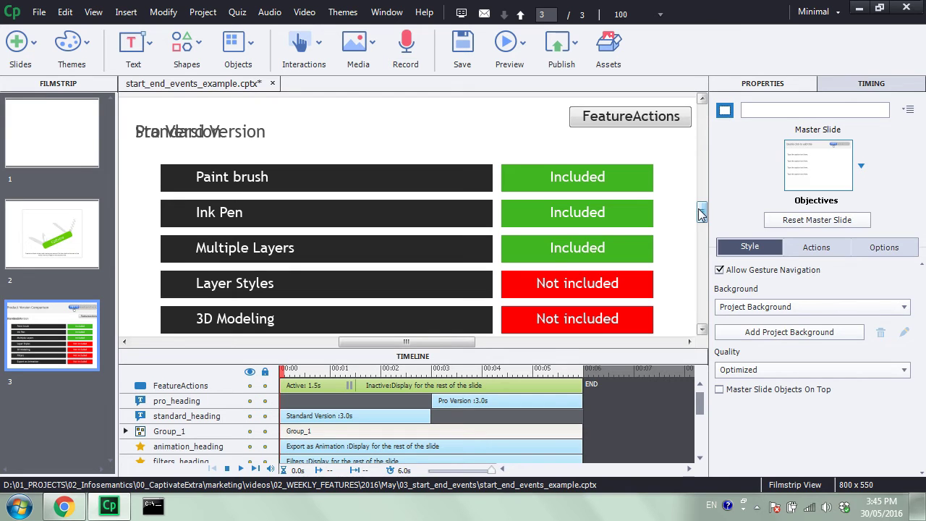
left_click(478, 400)
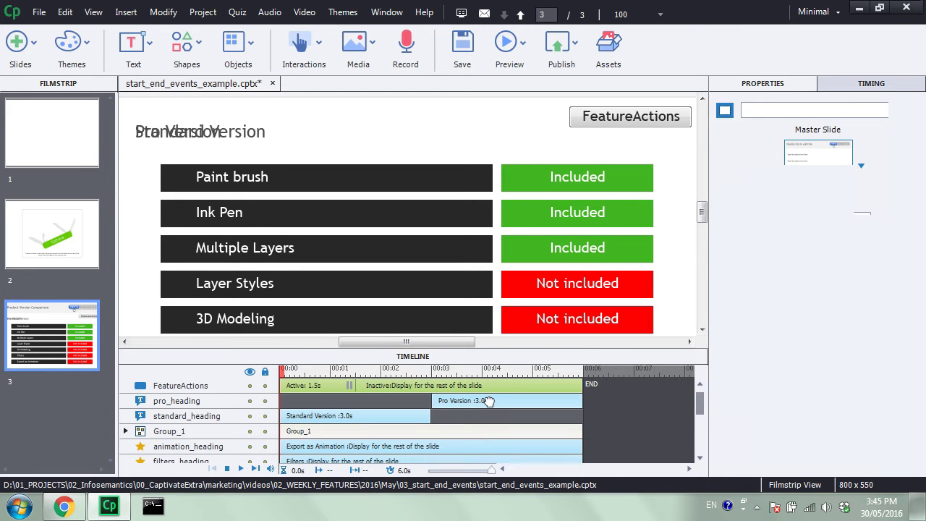
left_click_drag(702, 211, 701, 226)
left_click(619, 194)
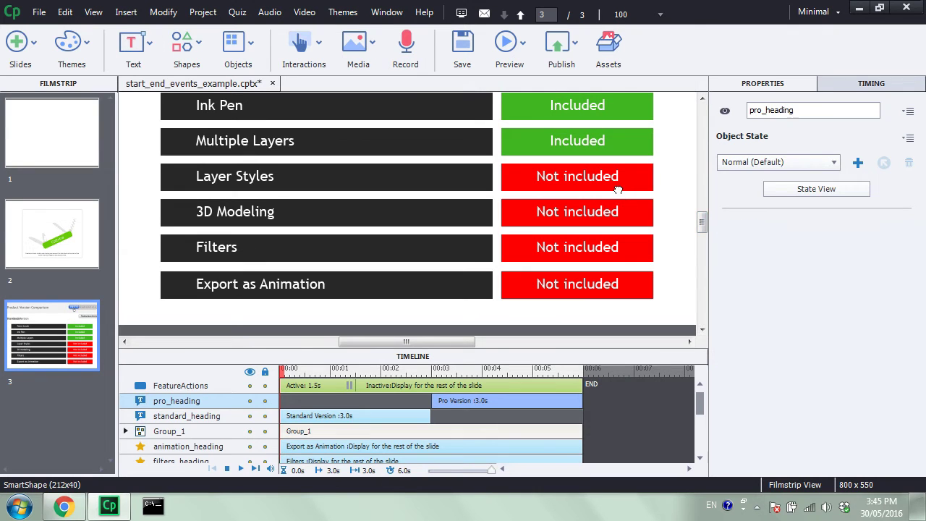
left_click(627, 211)
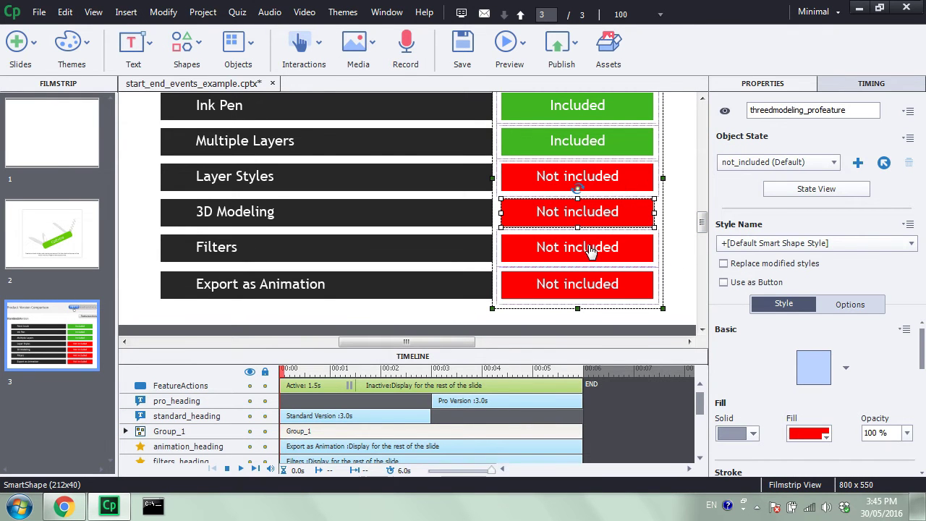
left_click(589, 151)
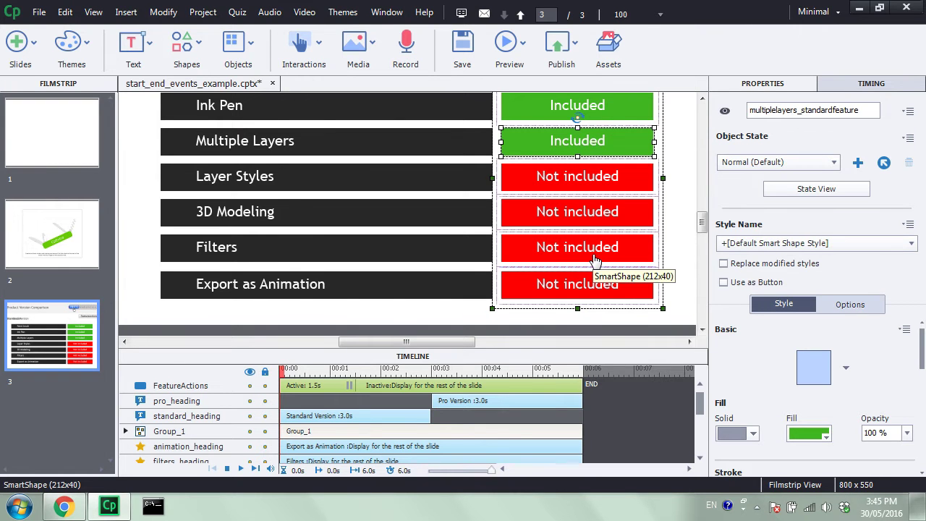
mouse_move(701, 407)
left_mouse_down()
mouse_move(701, 459)
mouse_move(701, 394)
left_mouse_up()
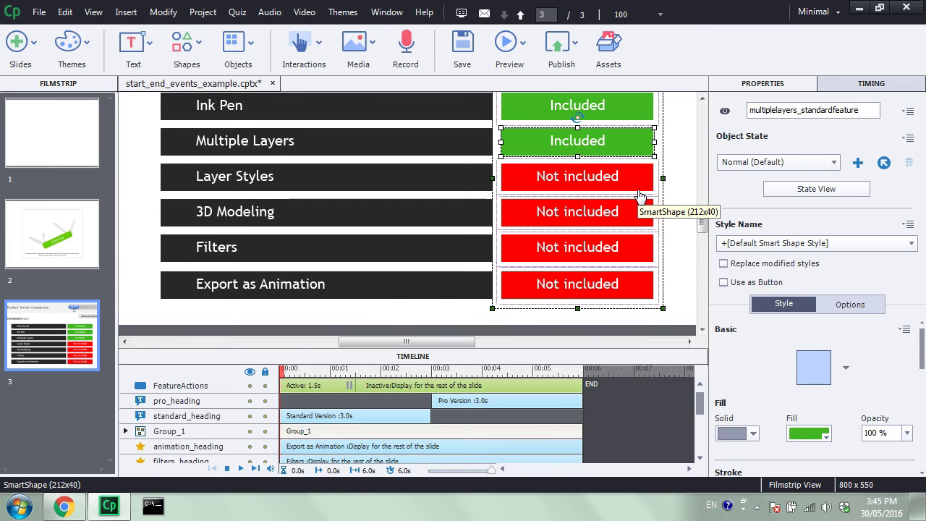
left_click(828, 166)
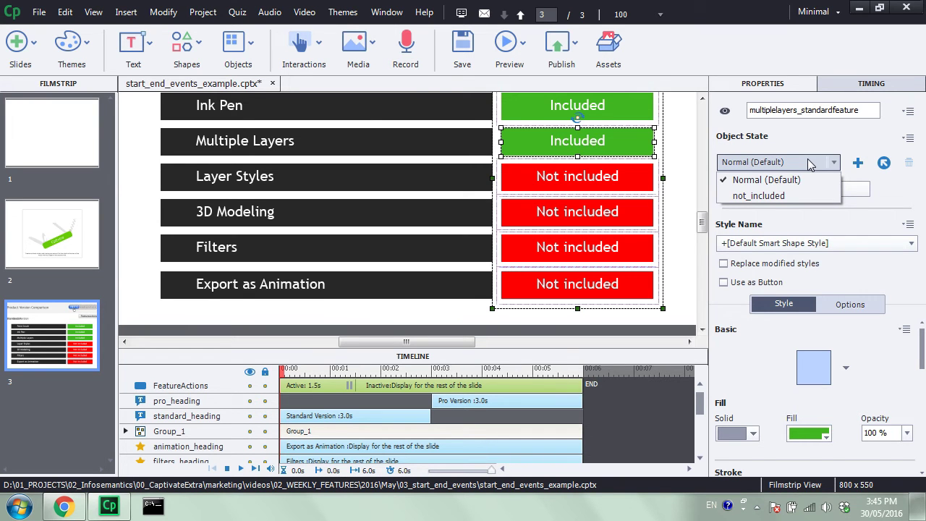
left_click(771, 196)
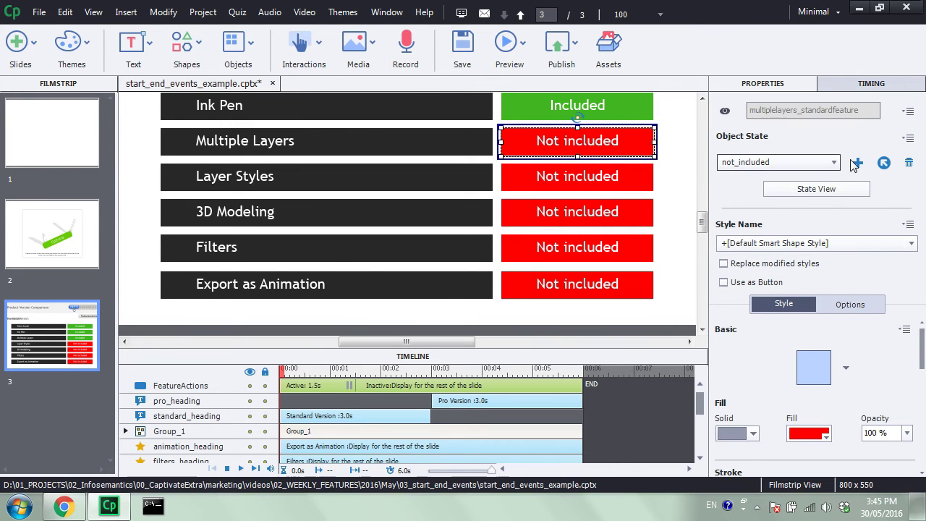
left_click(806, 163)
left_click(772, 198)
key("ctrl+z")
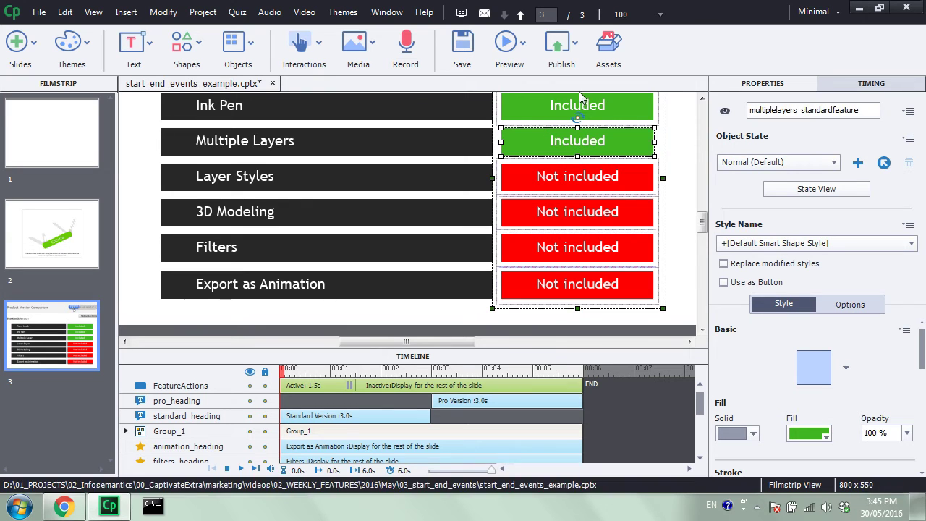
left_click(604, 187)
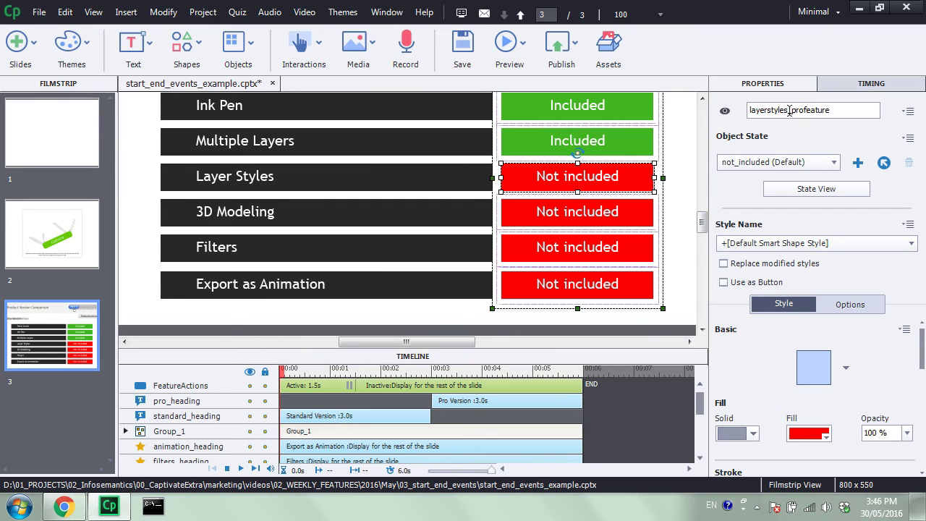
left_click_drag(788, 112, 875, 113)
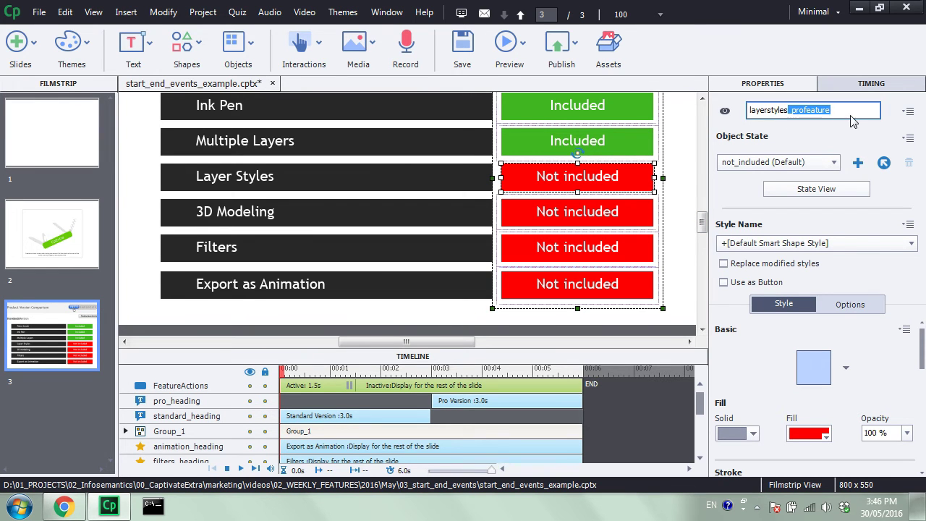
left_click(816, 166)
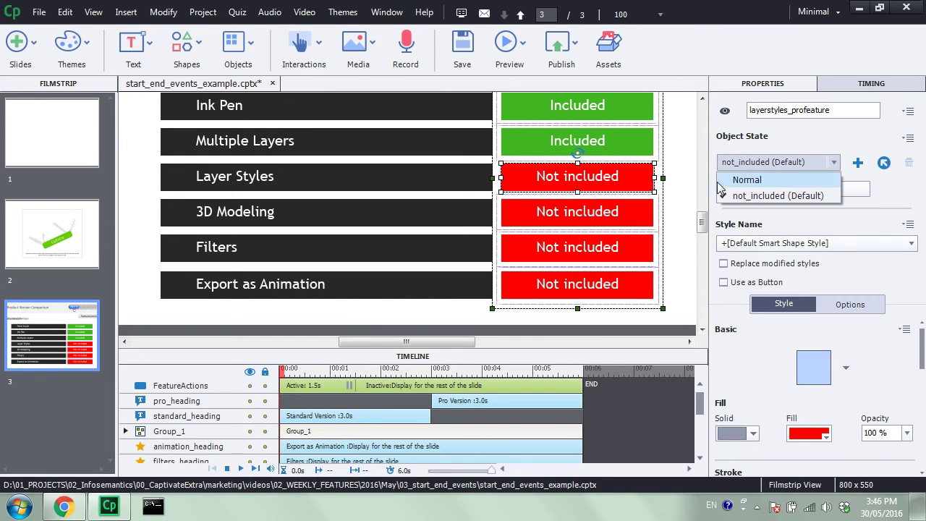
left_click(629, 187)
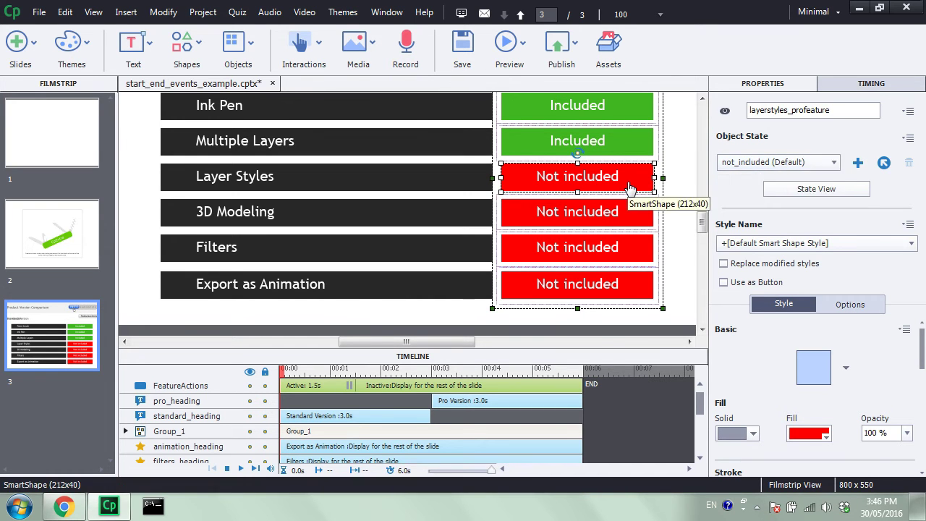
left_click(773, 165)
left_click(800, 174)
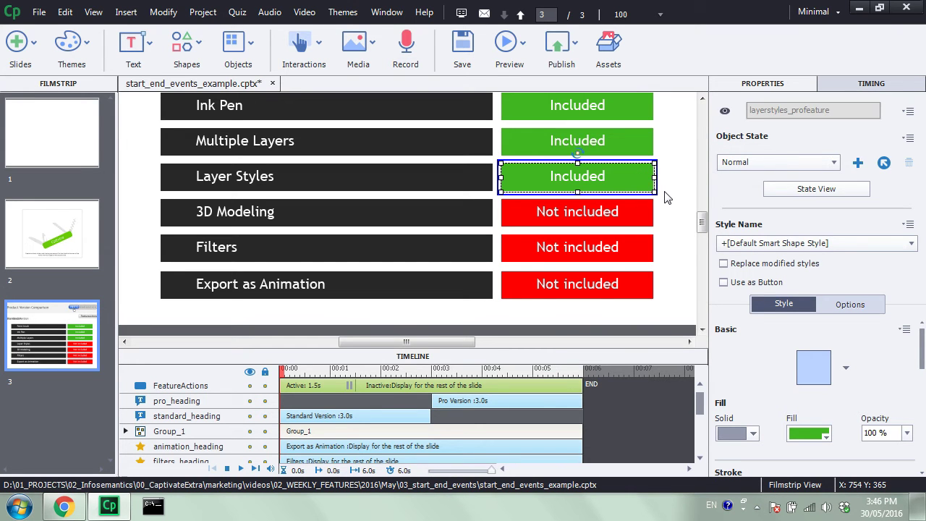
left_click(449, 404)
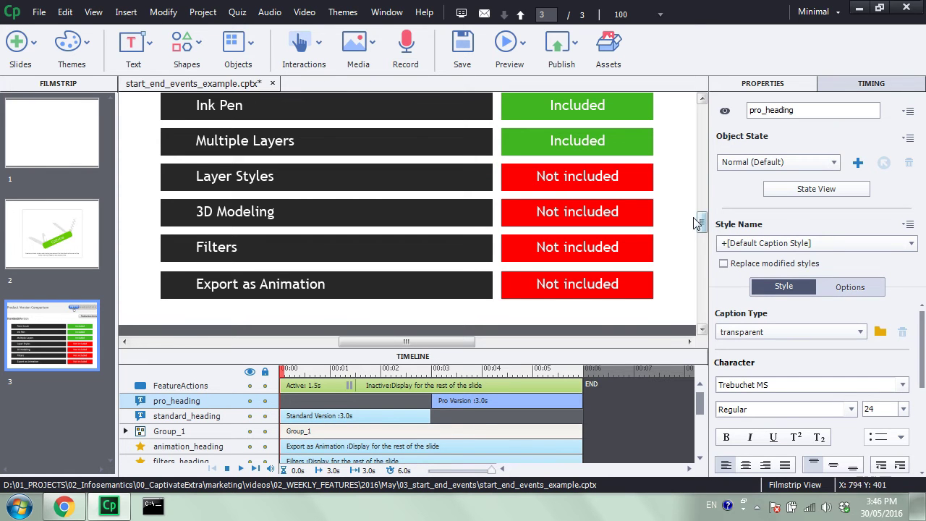
Scroll to the top of the stage and select the FeatureActions button
left_click_drag(701, 230, 700, 216)
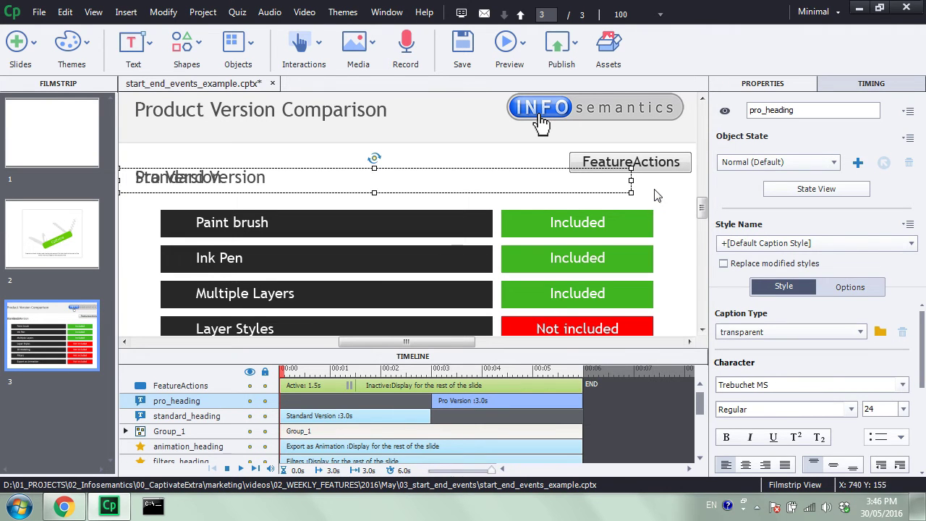
left_click(663, 162)
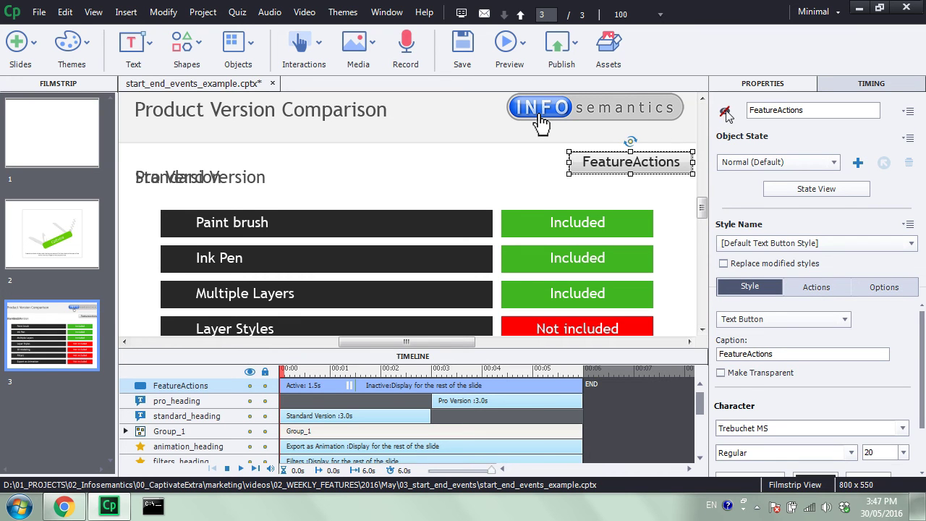
Set FeatureActions' On Success action to Assign the xcmndChangeState variable
left_click(815, 289)
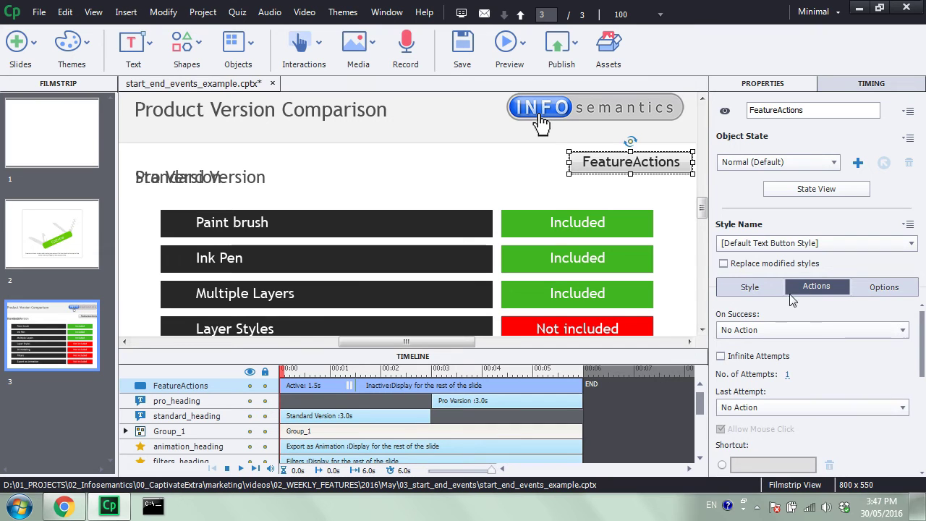
left_click(786, 332)
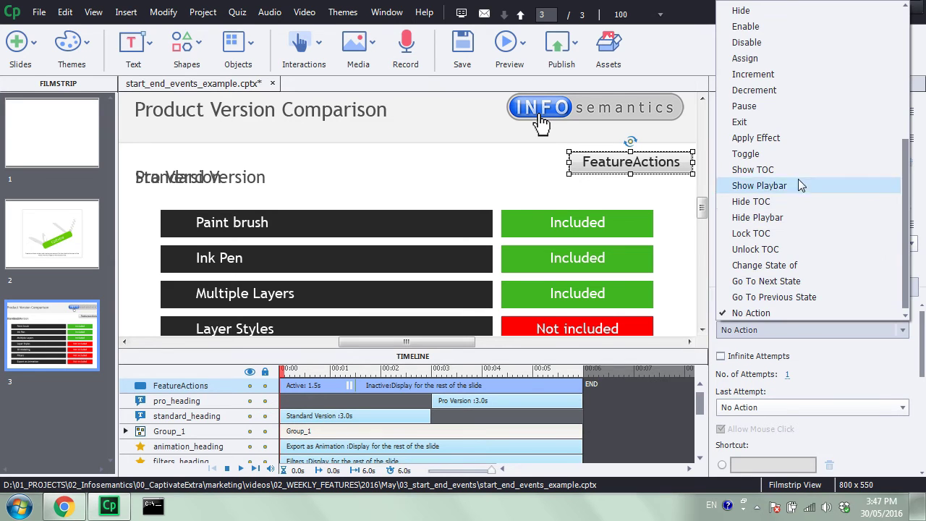
left_click(780, 60)
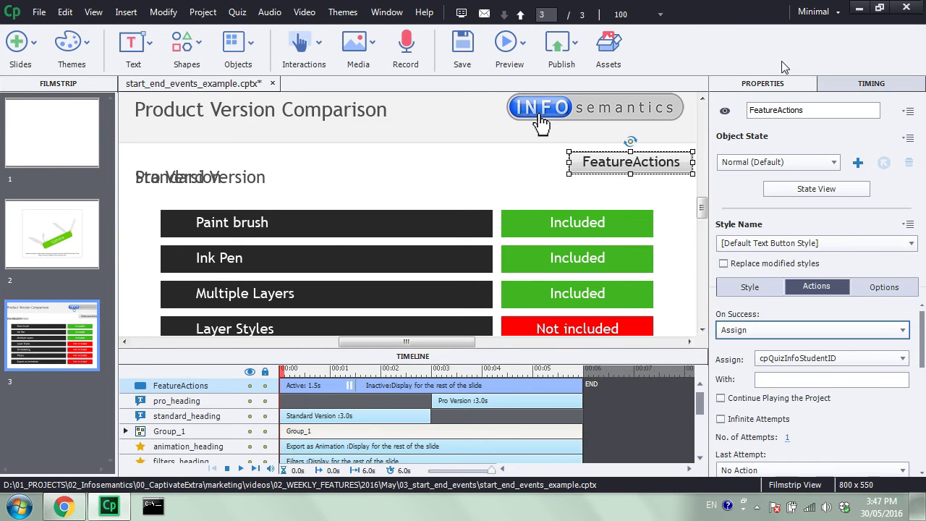
left_click(830, 365)
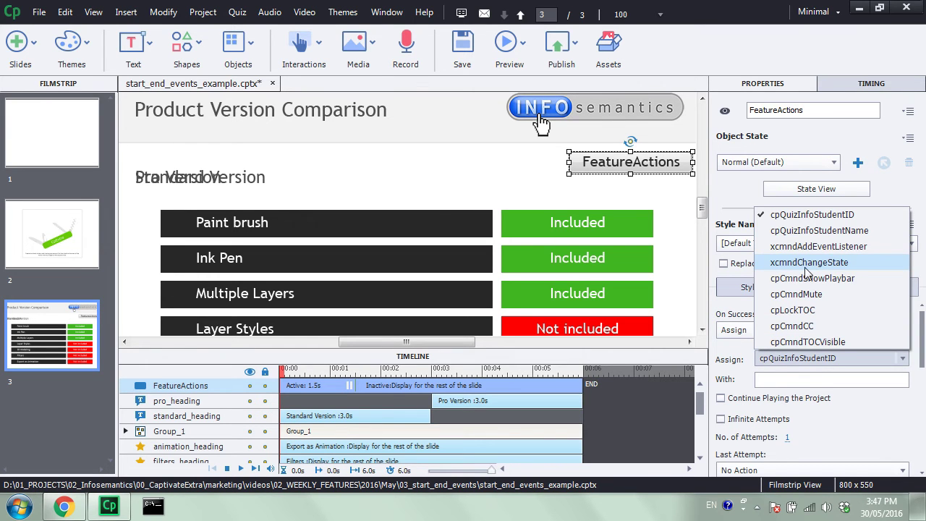
left_click(808, 263)
left_click(839, 377)
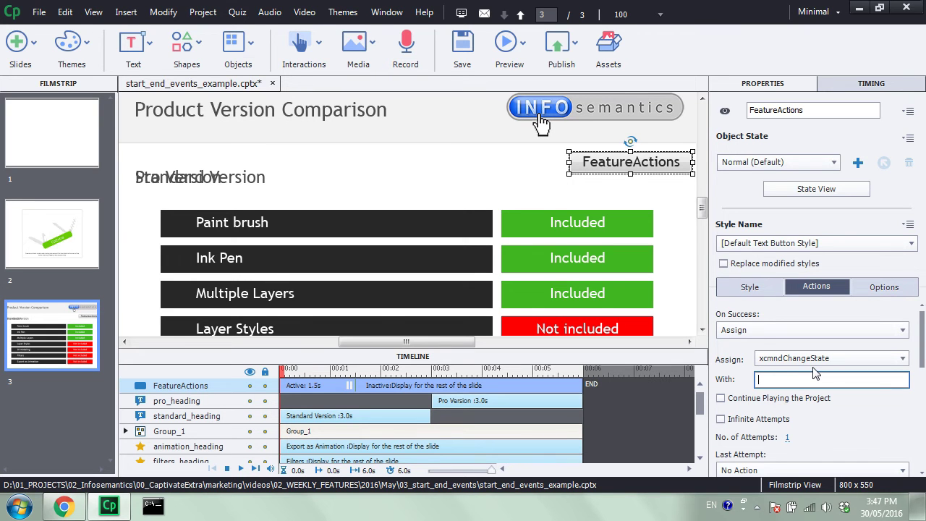
left_click_drag(701, 208, 703, 228)
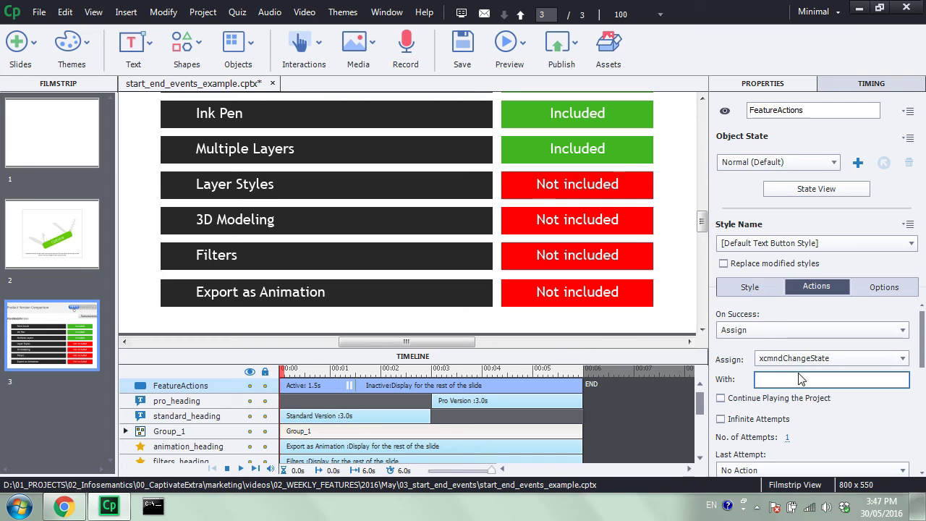
type("@_profeature")
left_click(580, 183)
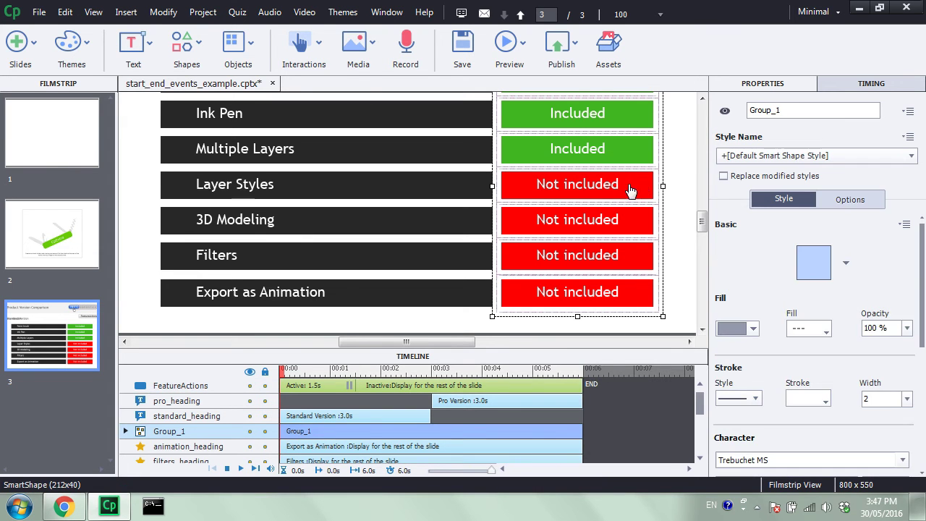
left_click(611, 187)
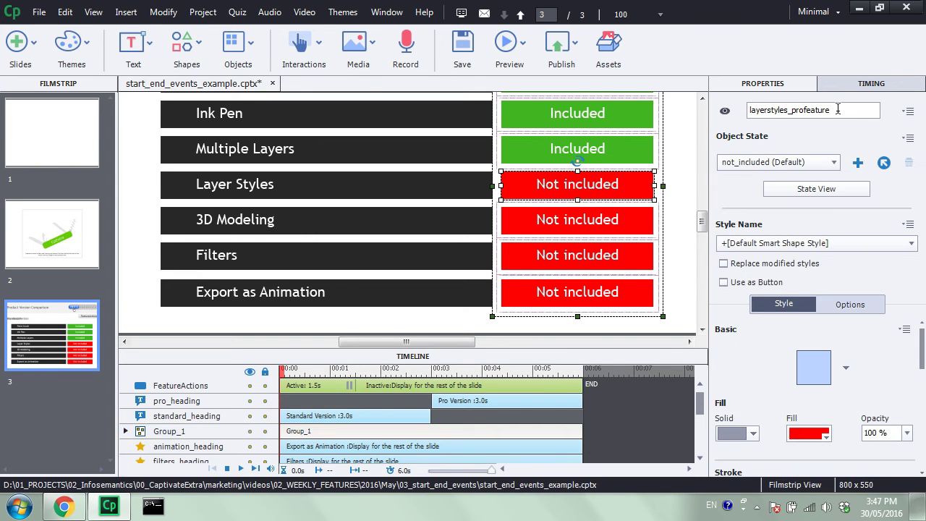
left_click(600, 221)
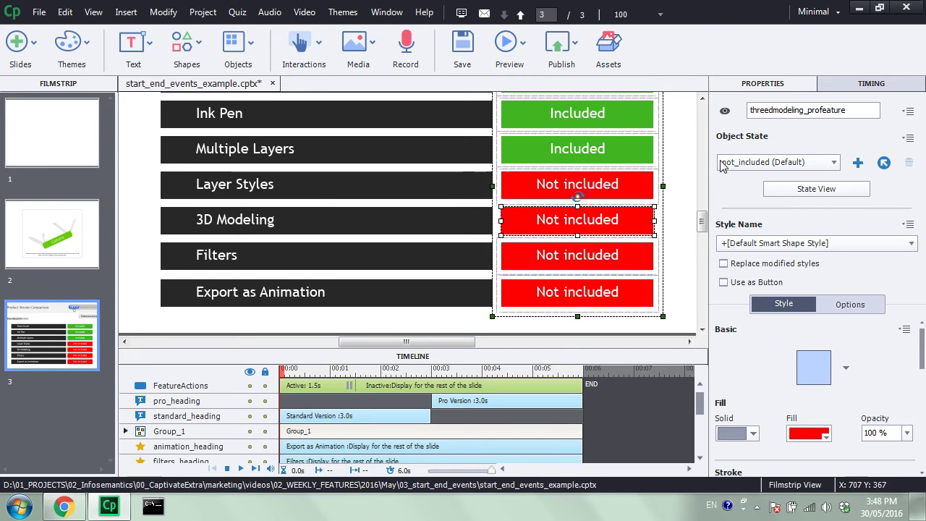
left_click(583, 262)
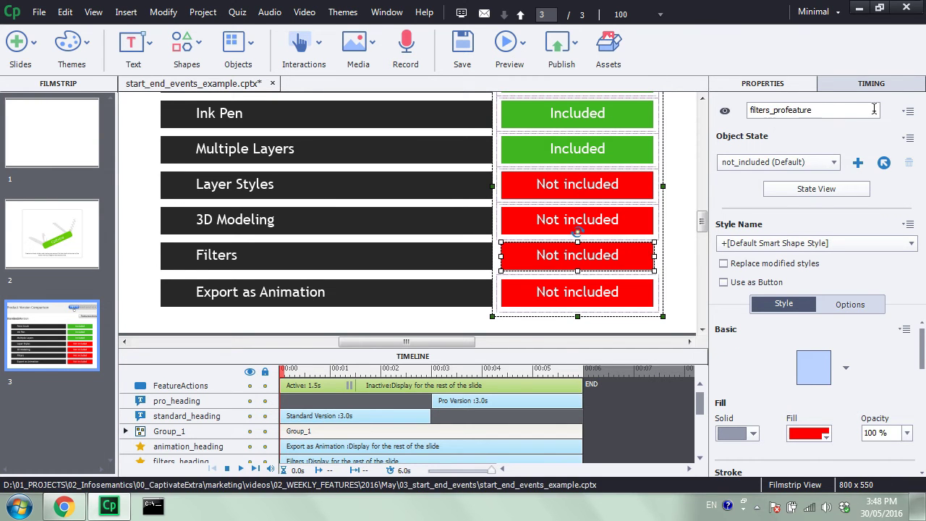
left_click(619, 294)
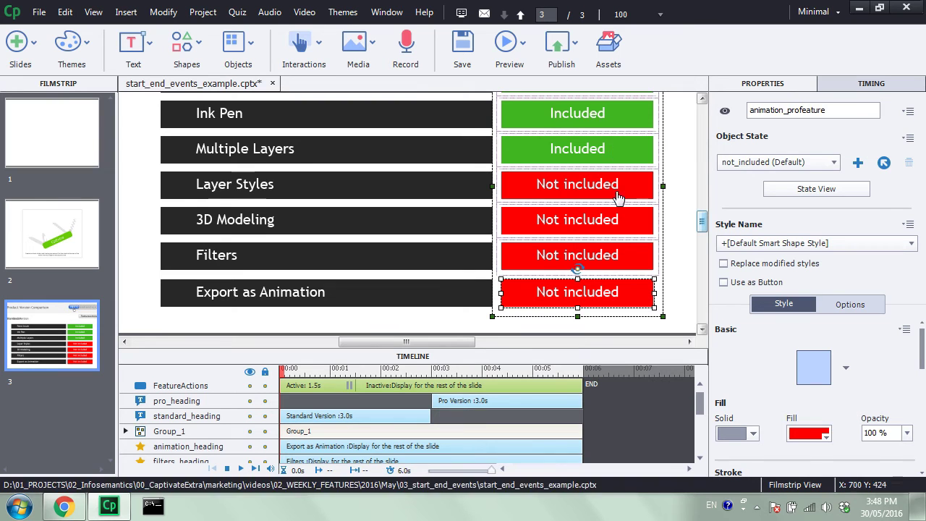
left_click(583, 149)
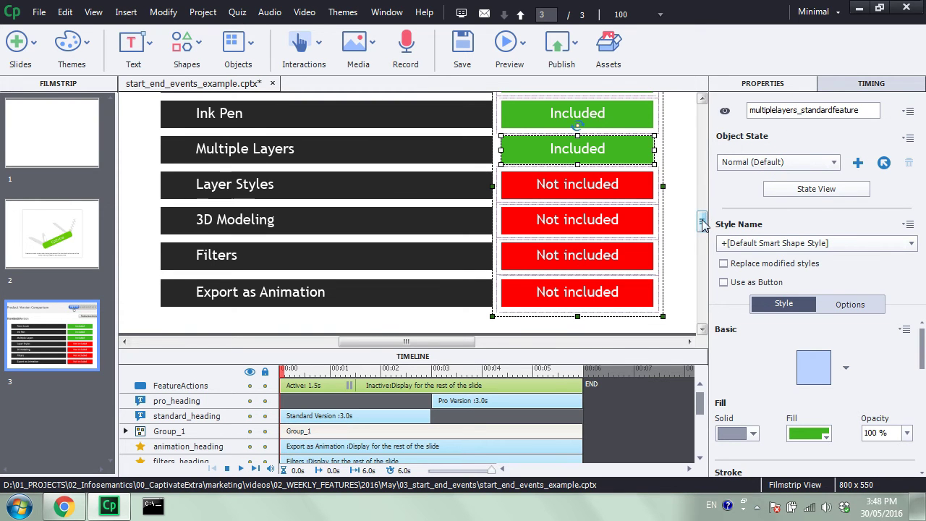
scroll(707, 222, "up", 3)
left_click(637, 138)
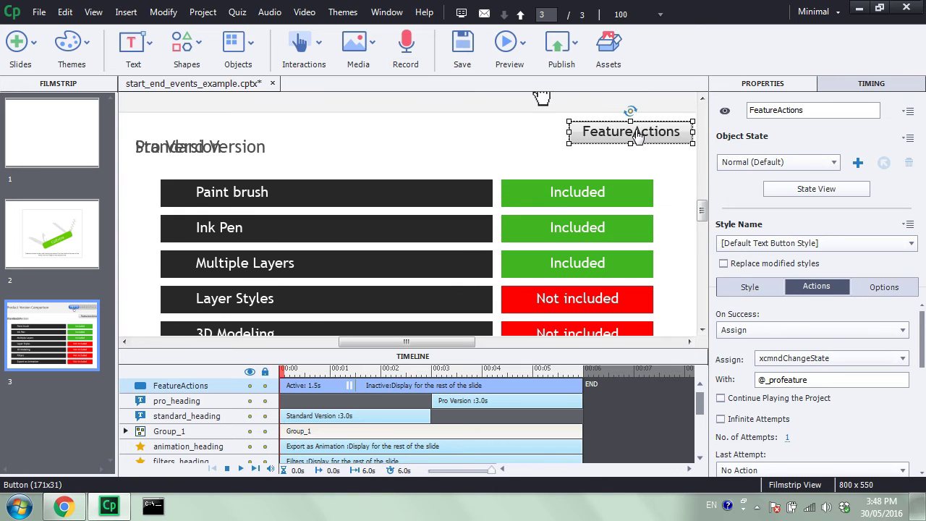
scroll(702, 210, "down", 2)
left_click(834, 378)
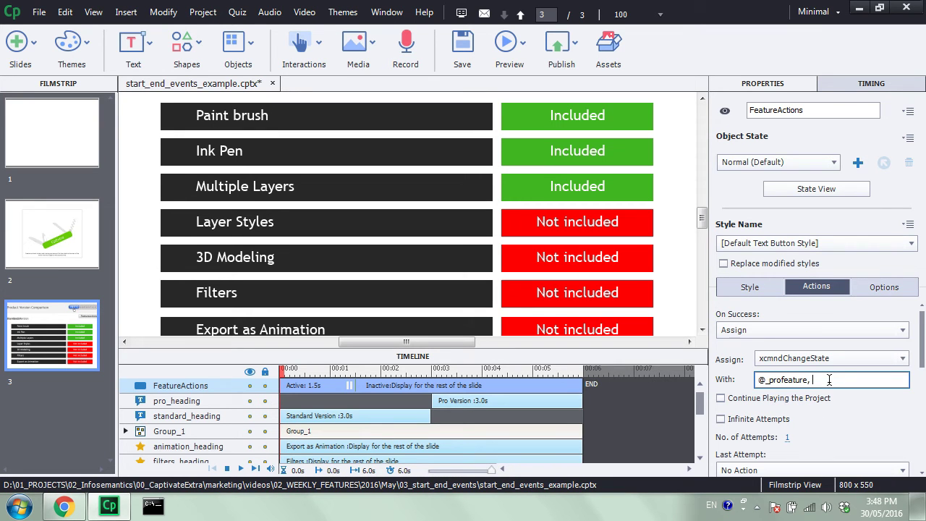
type(", Normal")
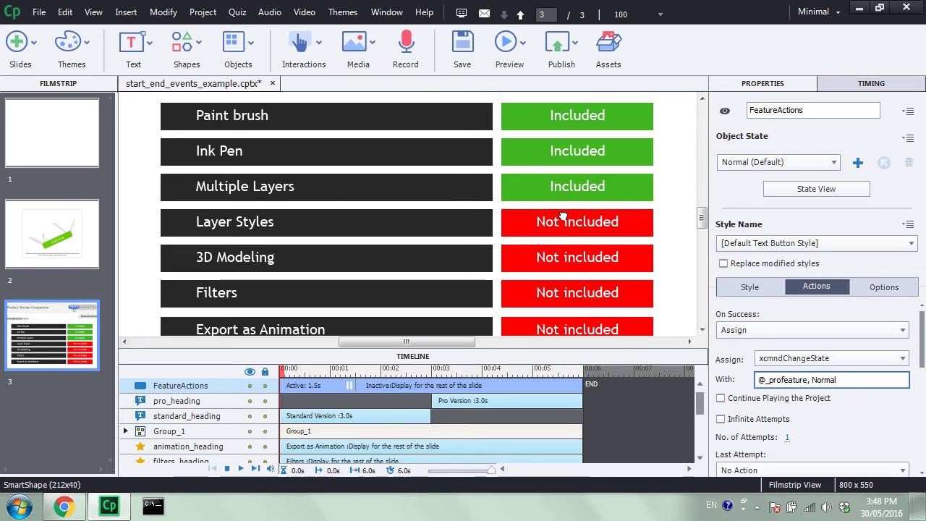
Select the Layer Styles box inside the feature group
left_click(563, 217)
left_click(563, 217)
left_click(563, 217)
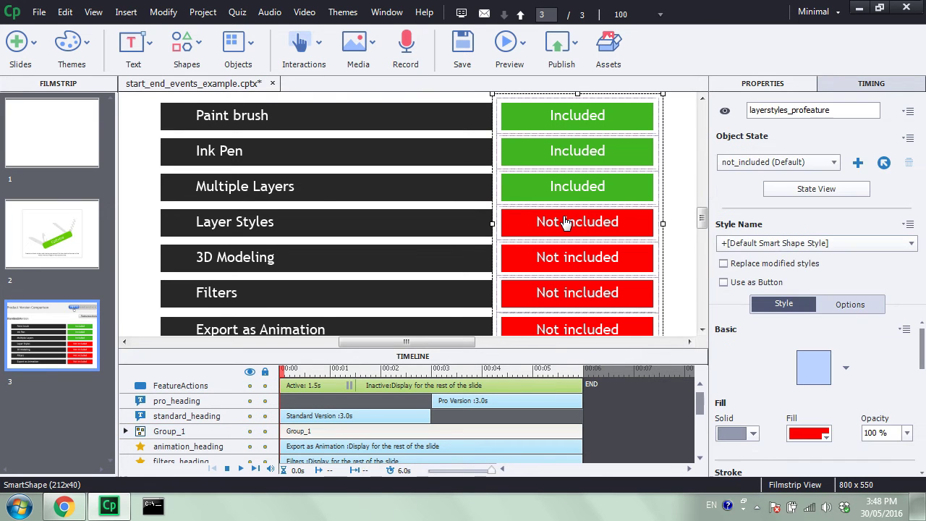
Set the Layer Styles box's object state to Normal so it reads Included
left_click(794, 163)
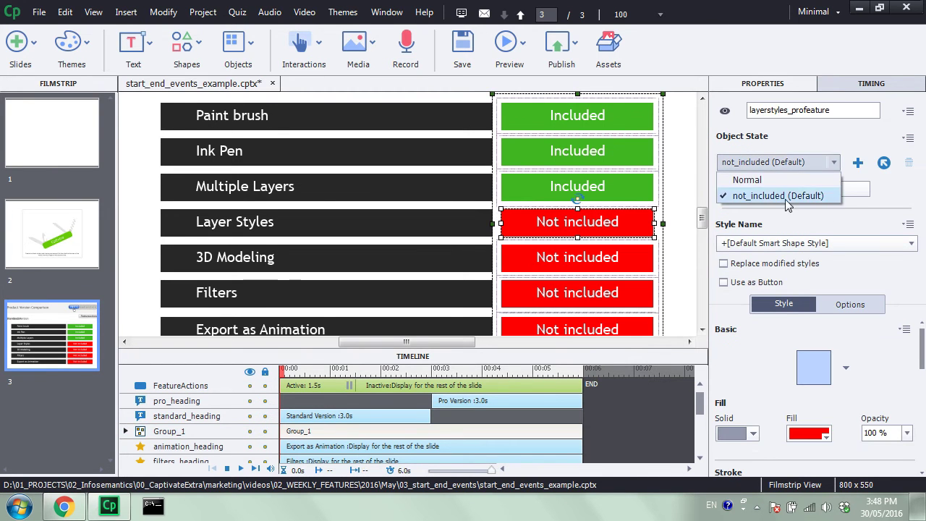
left_click(786, 181)
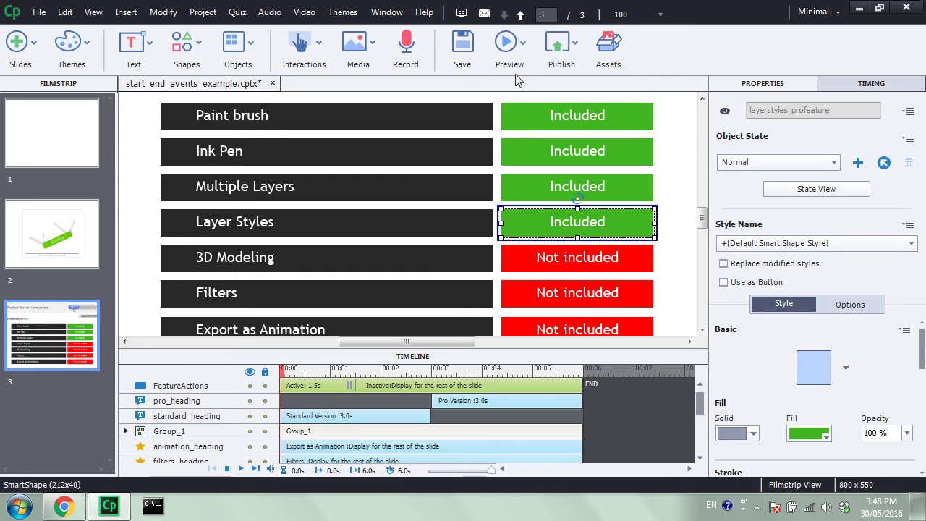
left_click(509, 45)
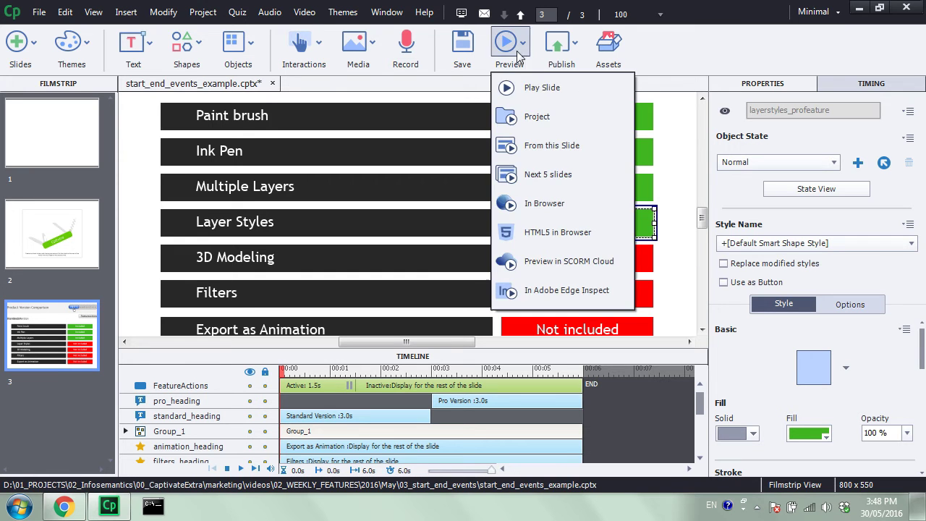
Preview as HTML5 in Chrome, run FeatureActions to make all features Included, then close the browser
left_click(541, 232)
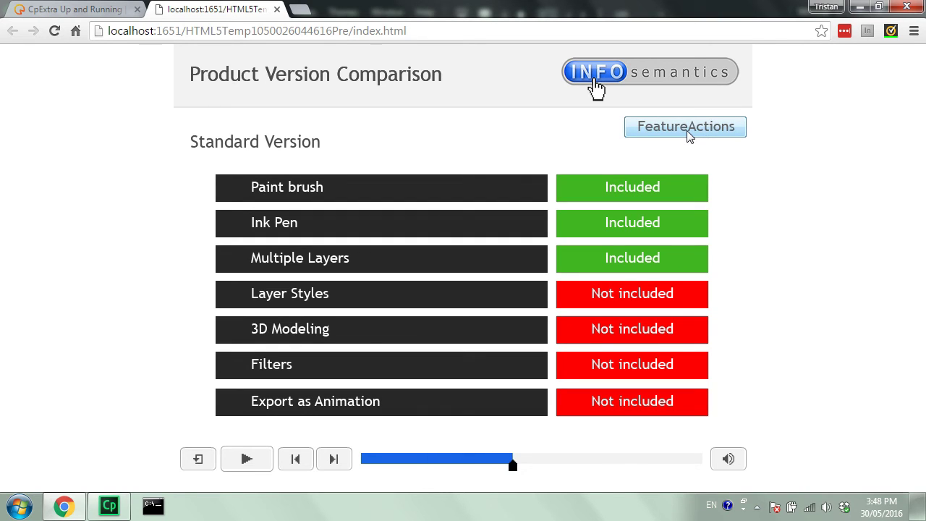
left_click(690, 137)
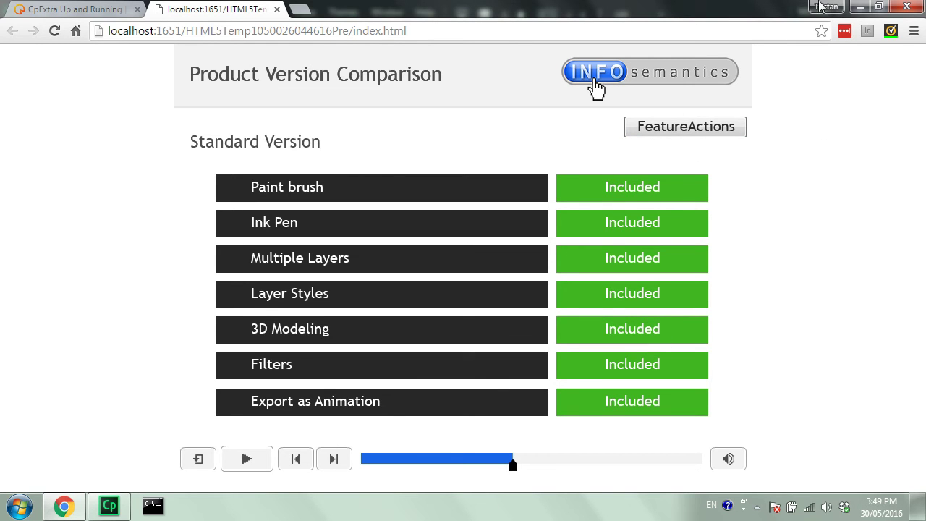
left_click(859, 7)
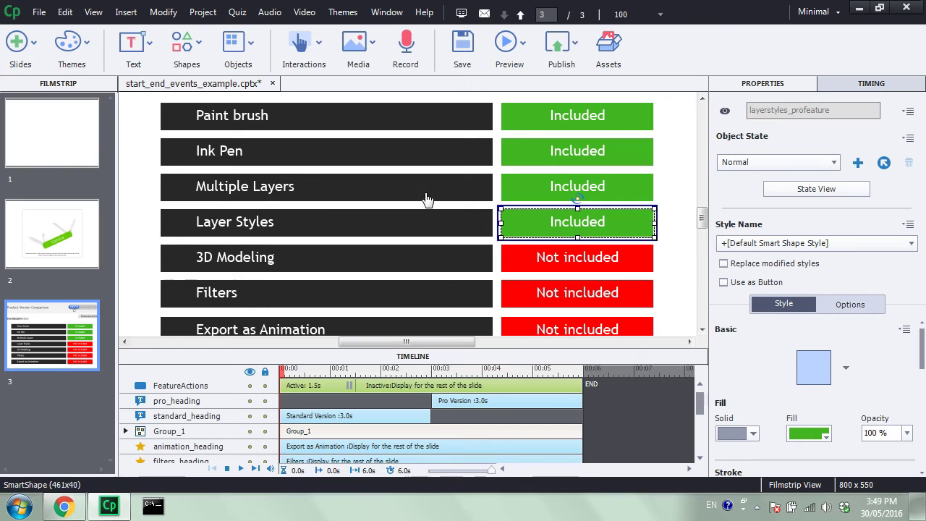
Hide the FeatureActions button from view to reach the pro_heading caption
left_click(466, 400)
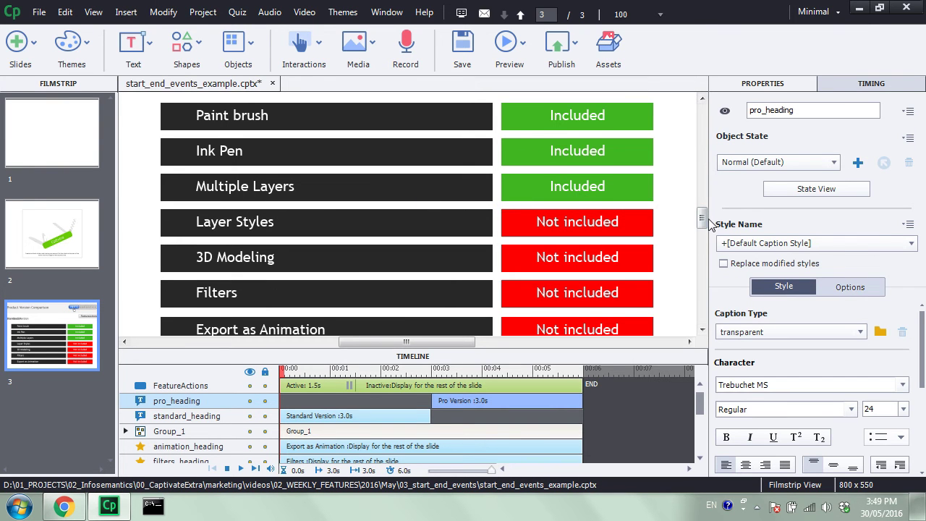
left_click_drag(703, 217, 703, 203)
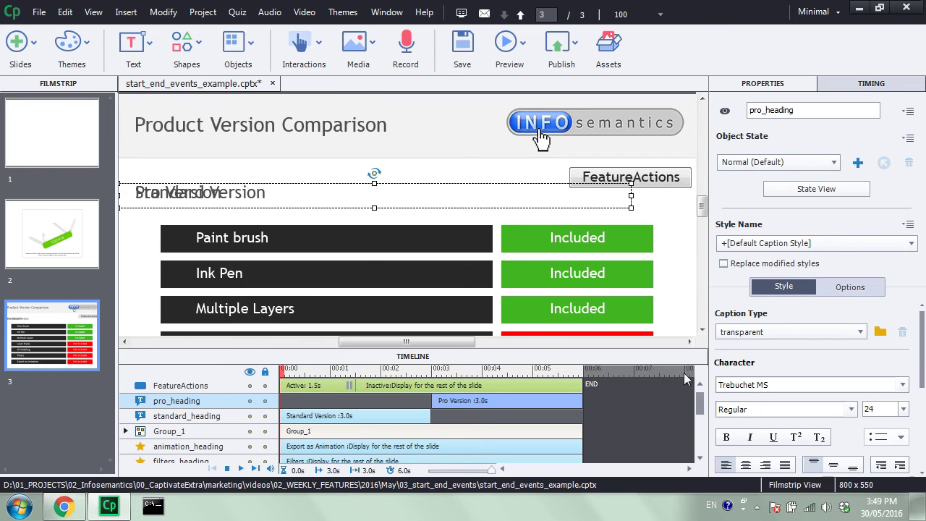
left_click(660, 183)
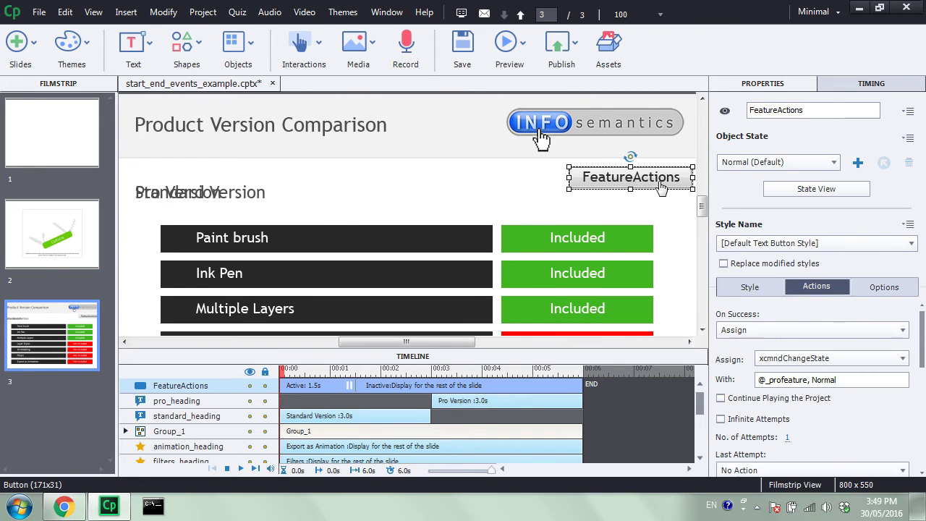
left_click(723, 112)
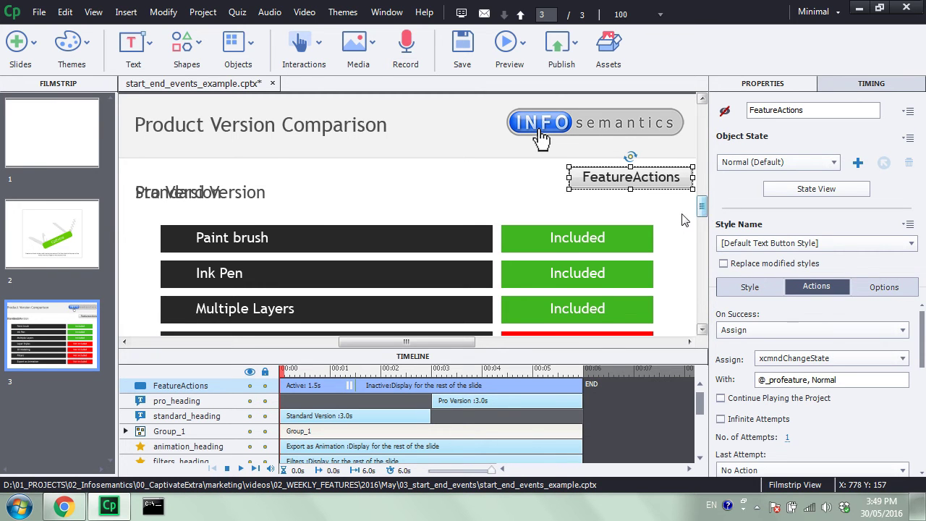
Select pro_heading, highlight its name in Properties, then deselect to show slide 3's properties
left_click(445, 402)
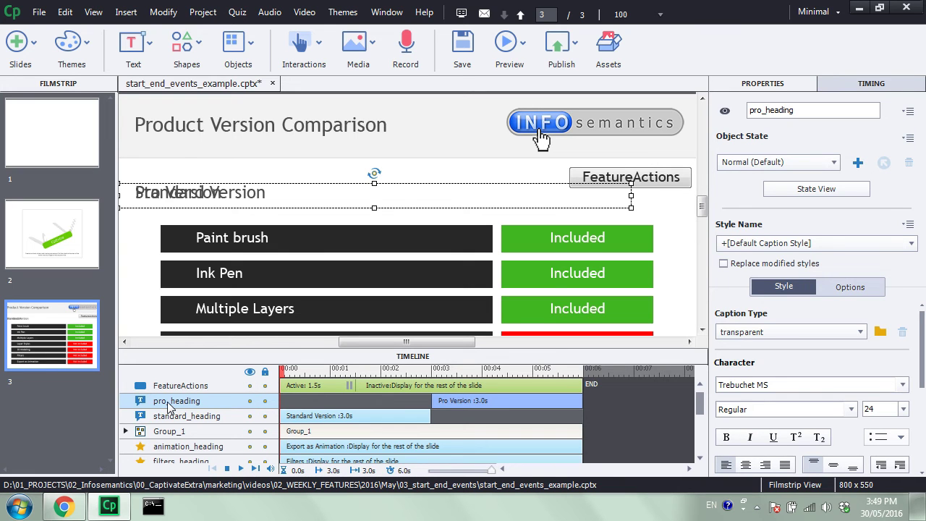
left_click(818, 109)
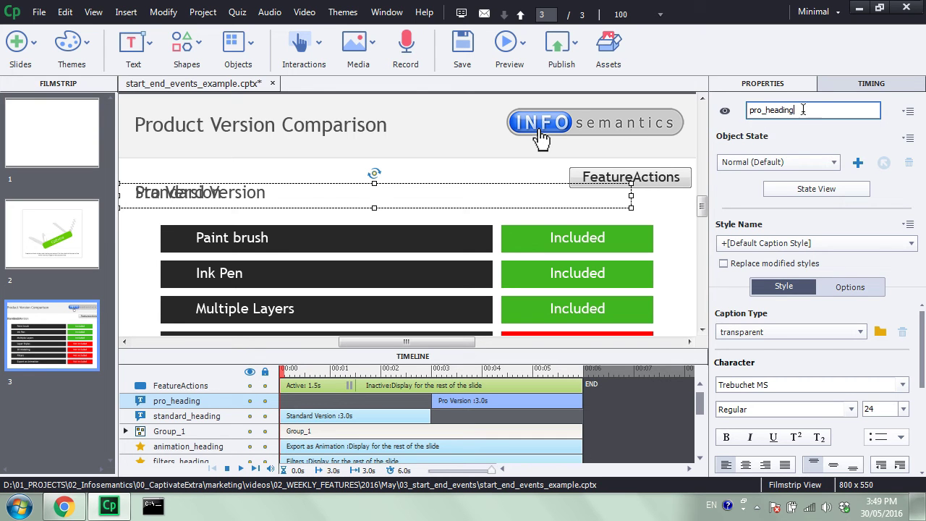
left_click_drag(803, 109, 735, 108)
left_click_drag(822, 109, 738, 111)
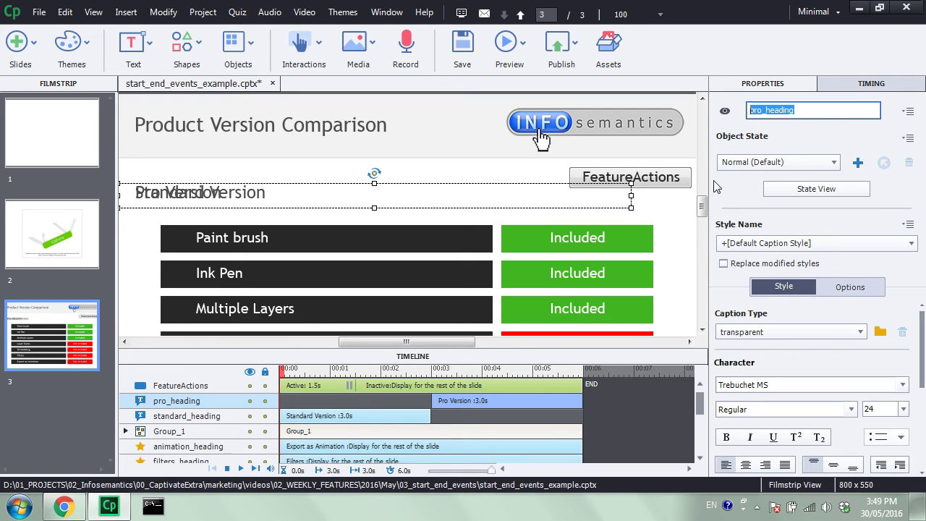
left_click(684, 217)
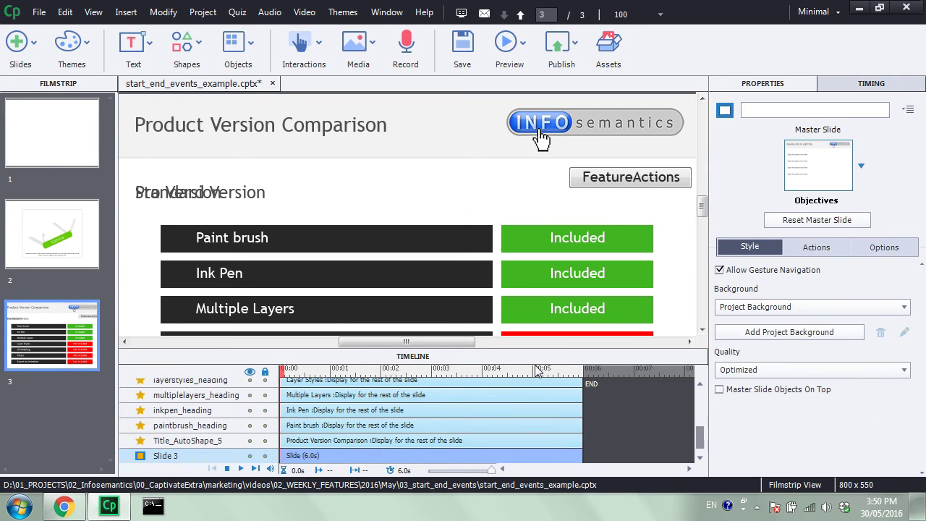
Set slide 3's On Enter action to Assign, choosing xcmndAddEventListener as the variable
left_click(816, 247)
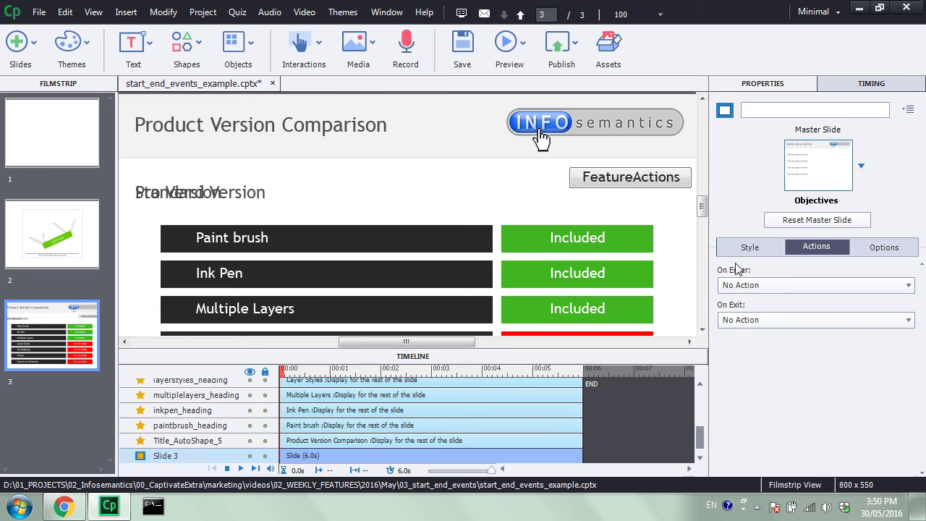
left_click(787, 287)
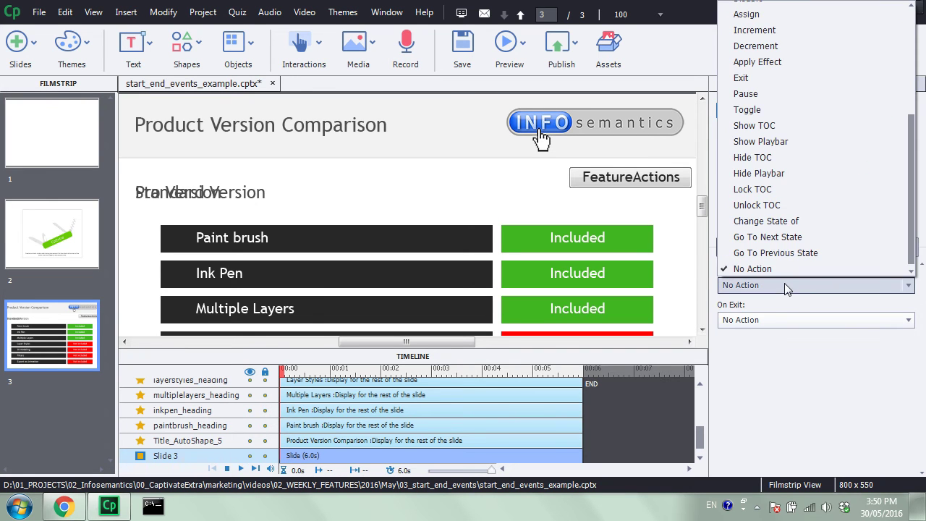
left_click(769, 16)
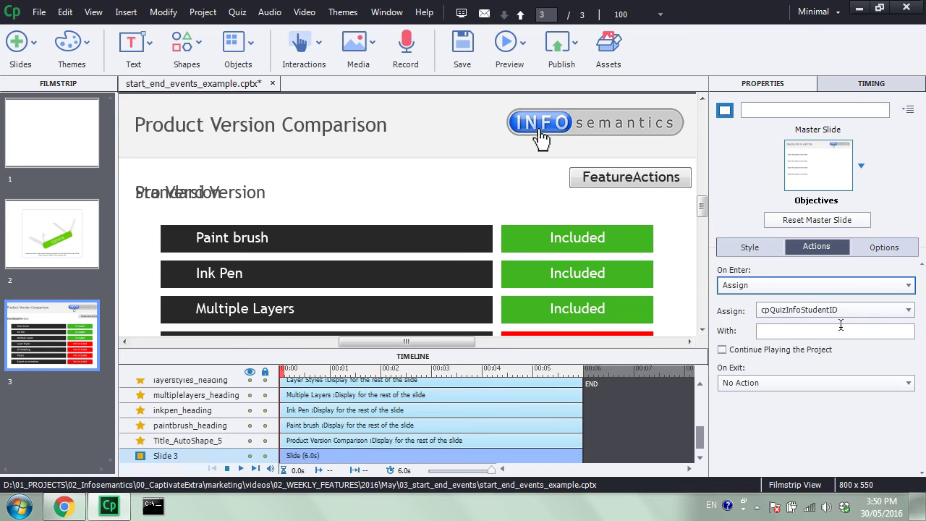
left_click(839, 310)
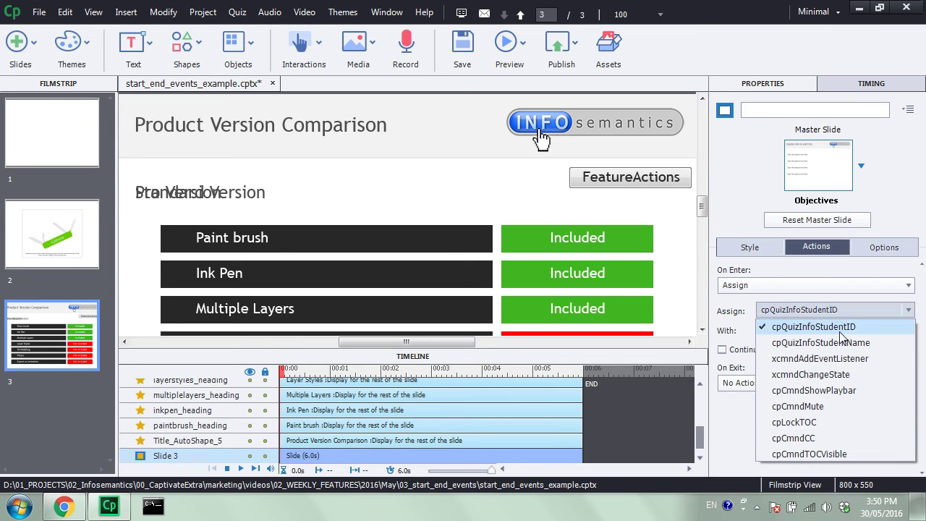
left_click(809, 361)
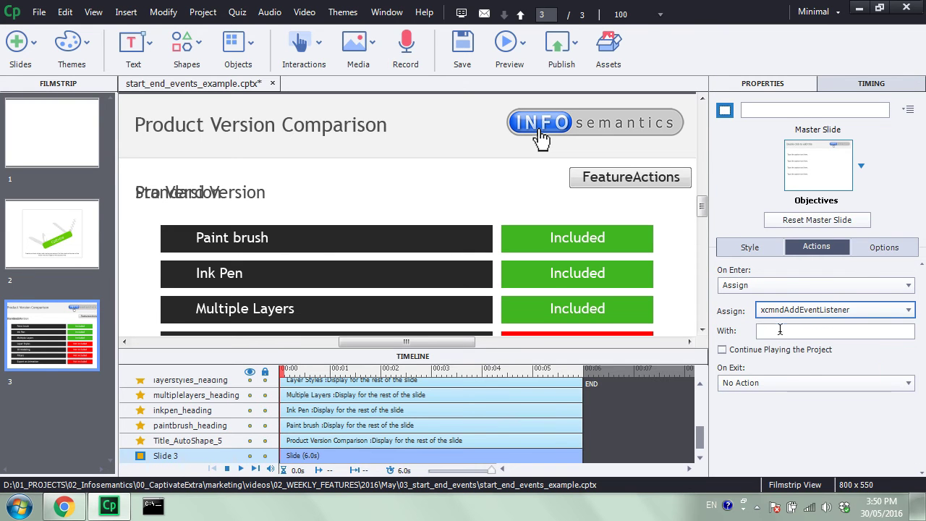
left_click(789, 336)
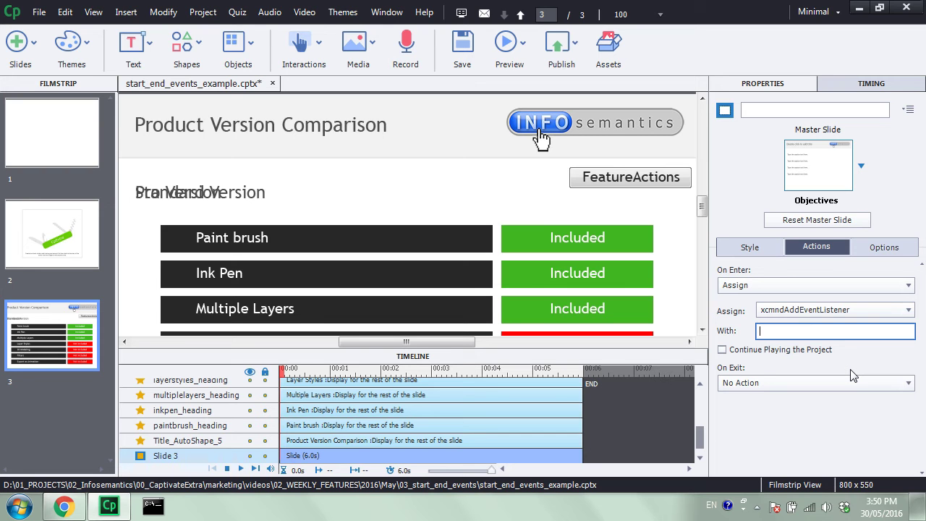
Enter 'pro_heading, enter, FeatureActions, Success' as the xcmndAddEventListener value
type("heading, enter")
left_click_drag(700, 435, 712, 394)
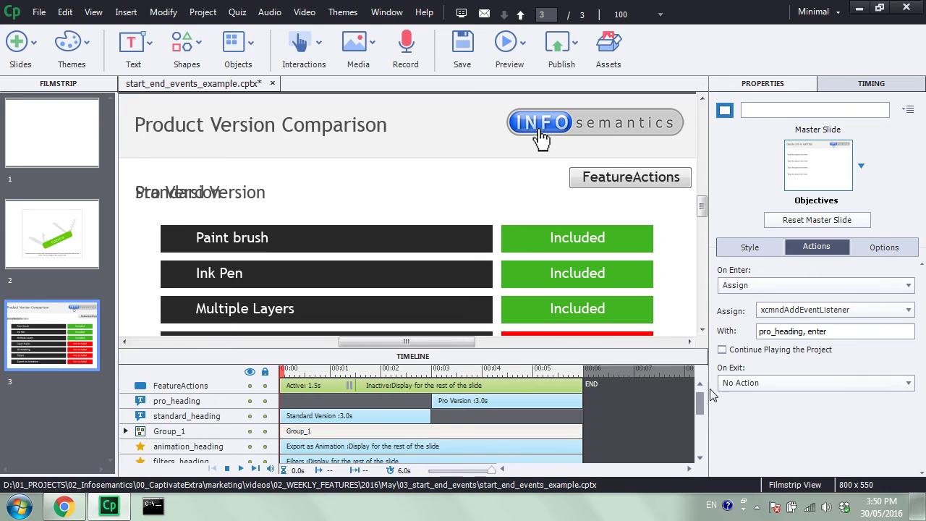
left_click(432, 372)
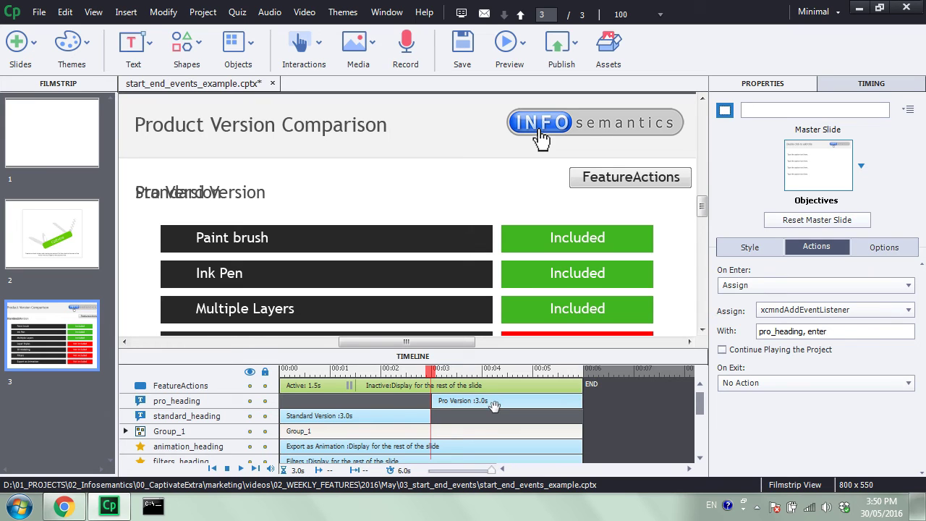
left_click(865, 331)
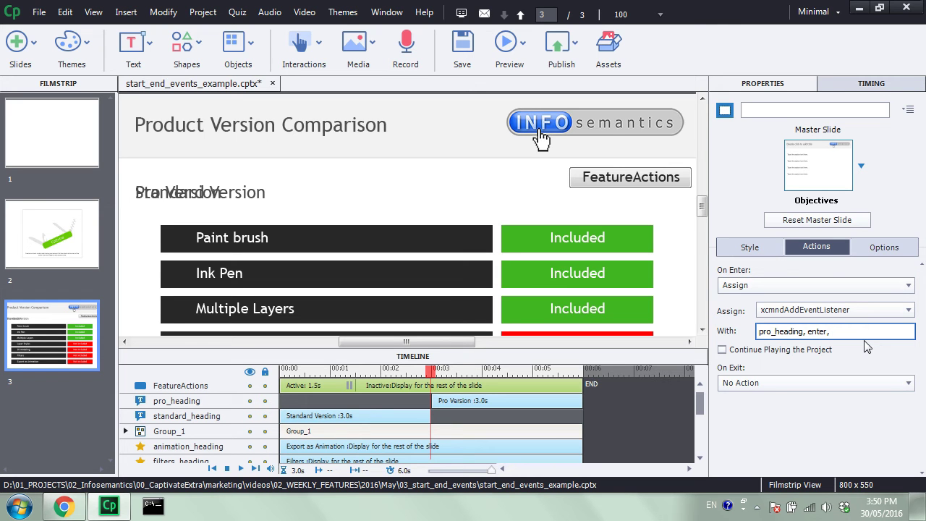
type(", F")
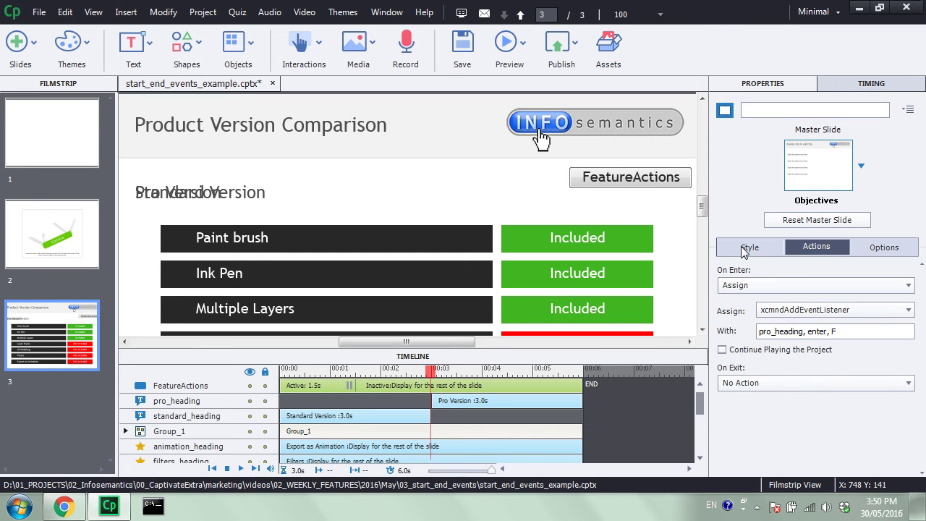
type("eature")
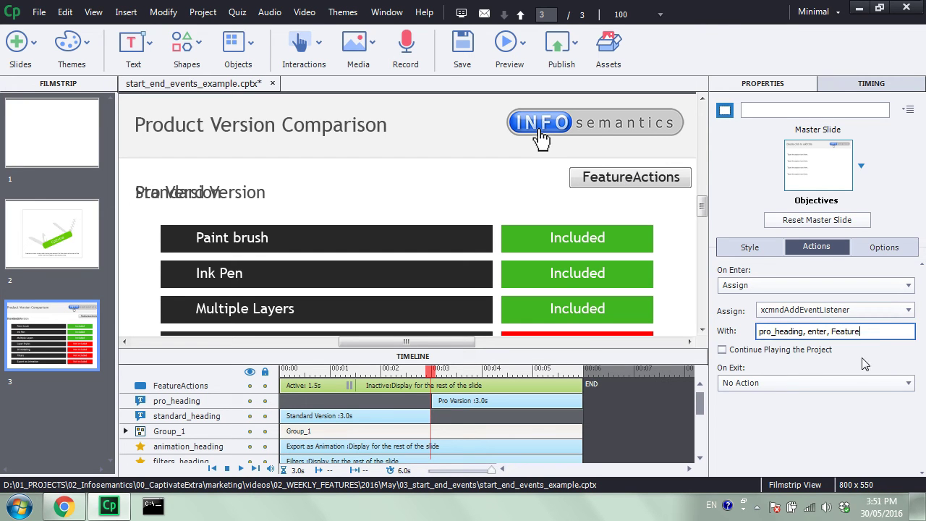
type("Actions, Success")
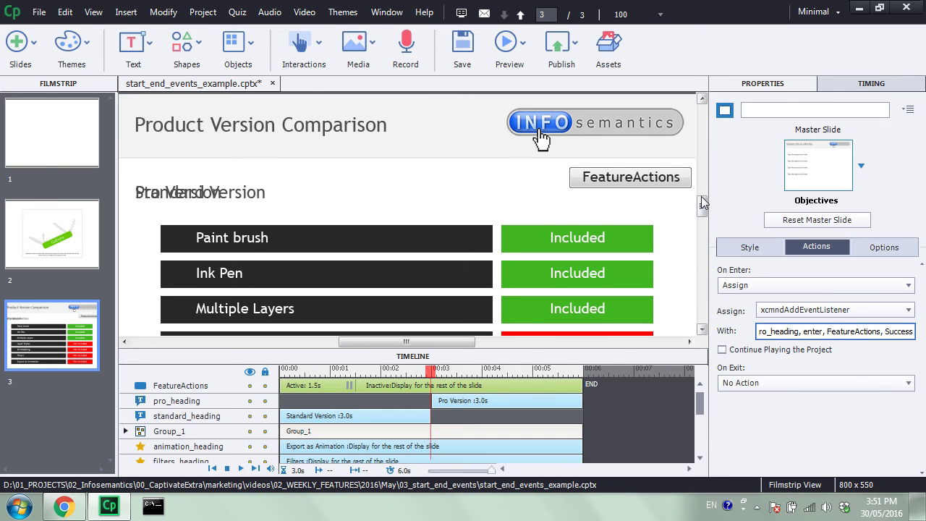
Launch an HTML5 in Browser preview of the project
left_click_drag(702, 208, 703, 224)
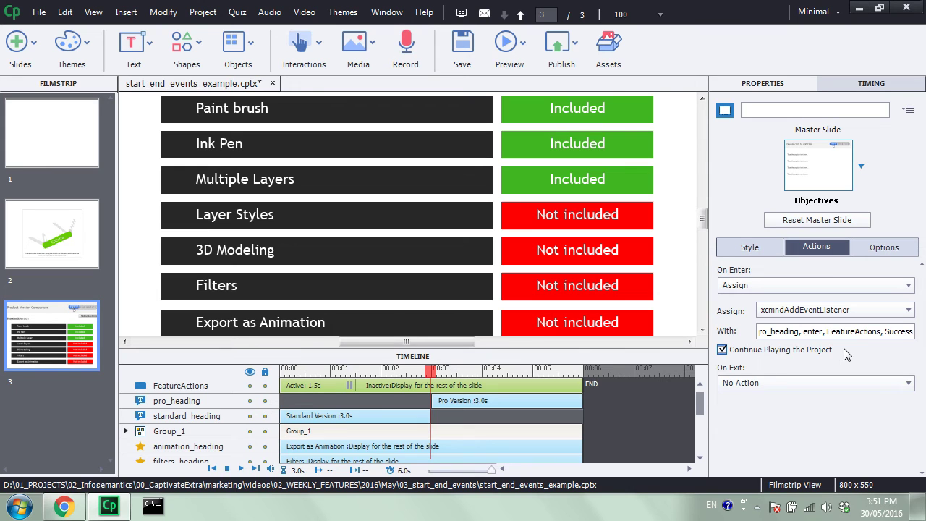
left_click(508, 45)
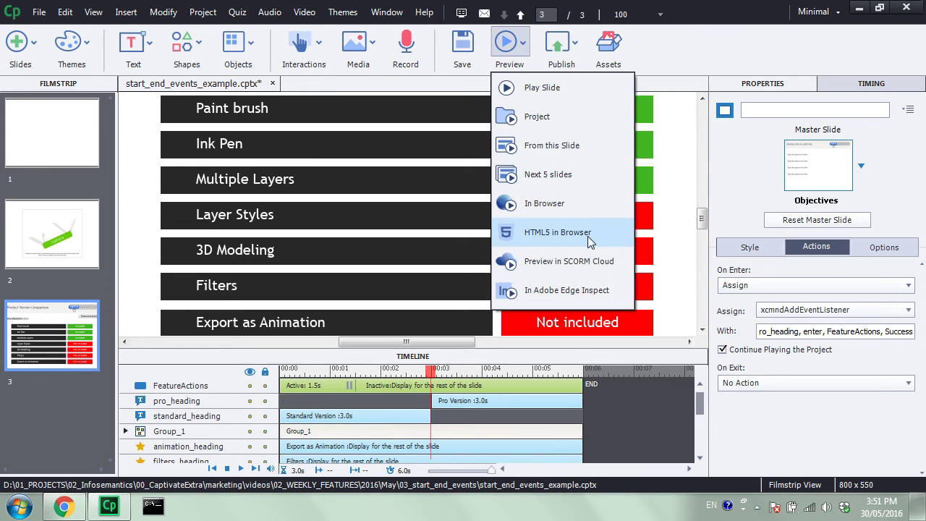
left_click(588, 241)
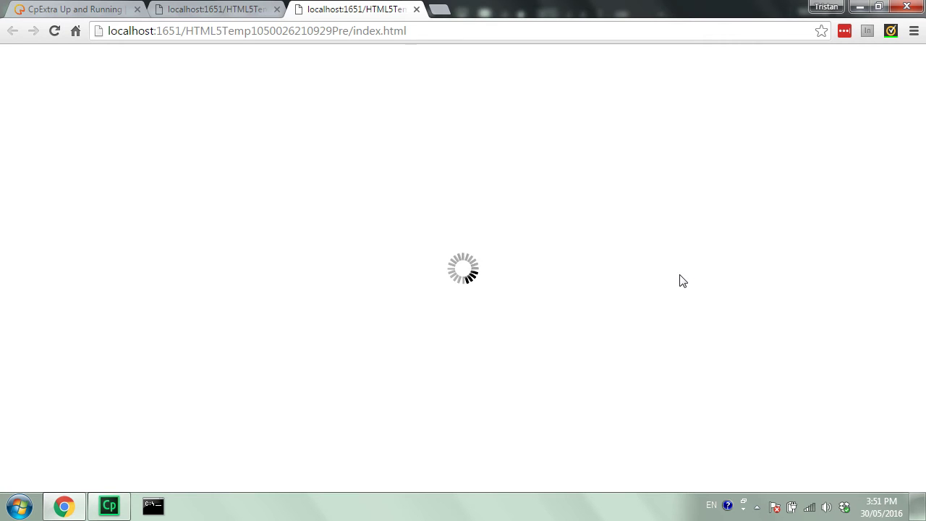
Close the older localhost preview tab and rewind the HTML5 preview to the Standard Version heading
left_click(276, 9)
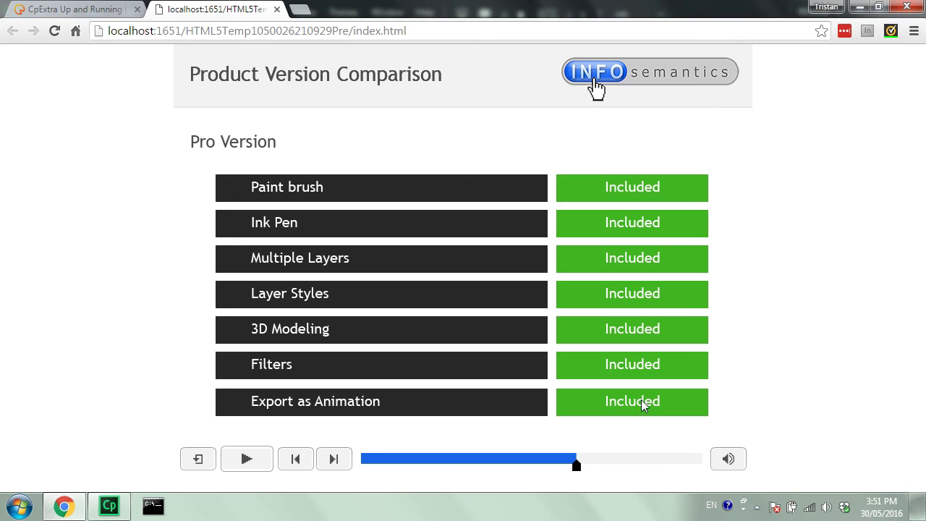
left_click_drag(578, 469, 549, 474)
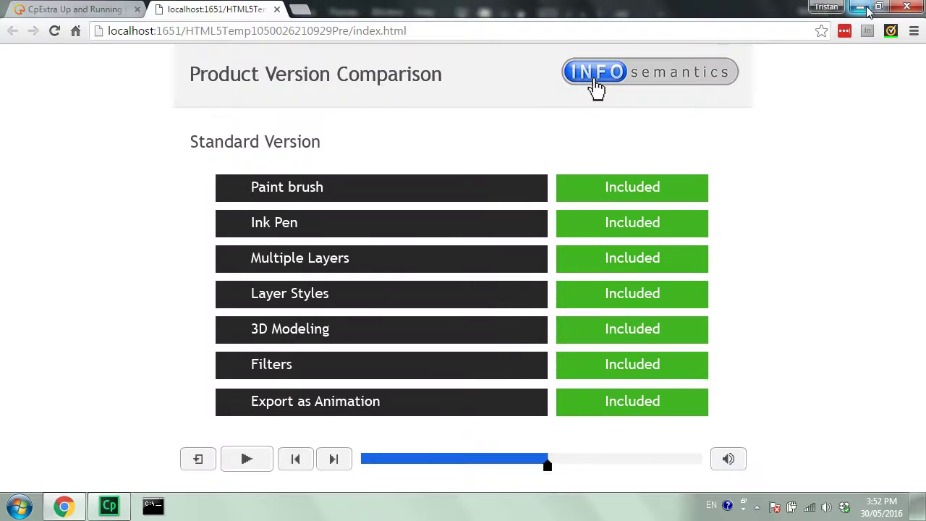
Back in Captivate, select the FeatureActions button and bring up its Actions settings
left_click(860, 7)
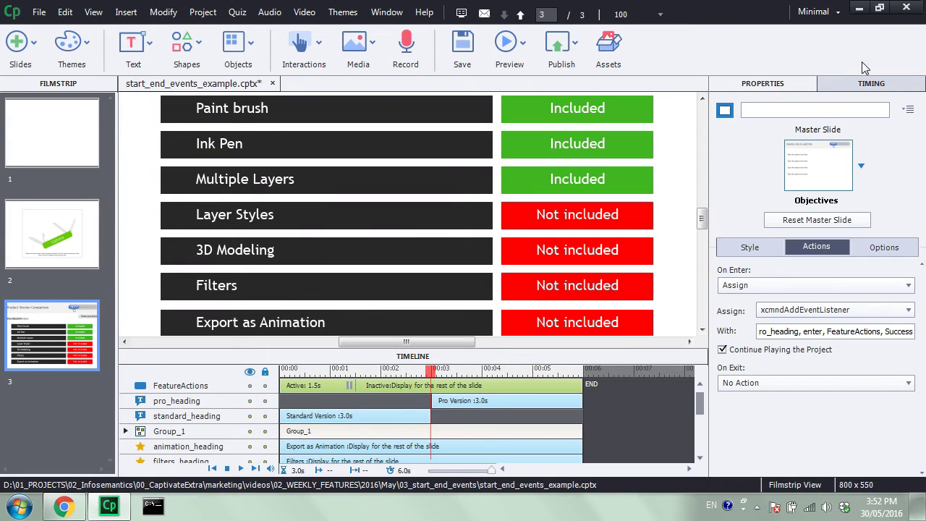
left_click_drag(701, 218, 701, 205)
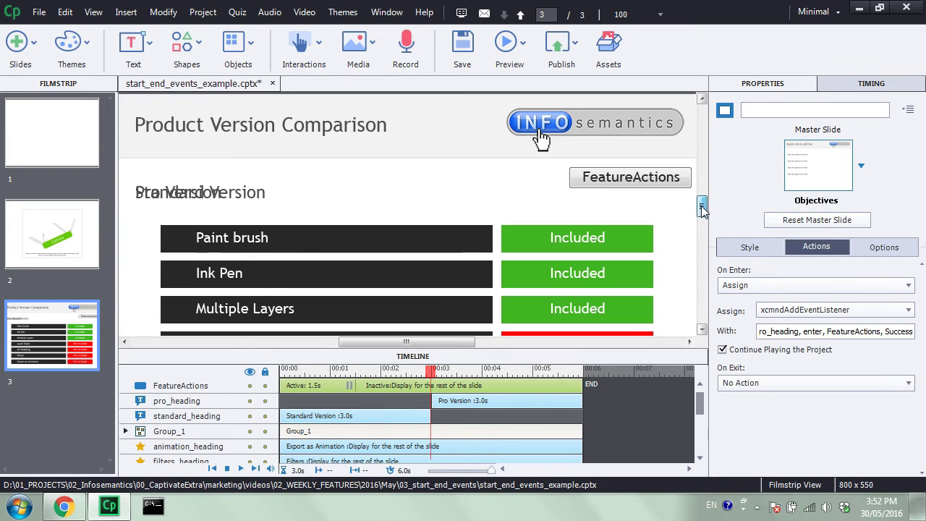
left_click(629, 181)
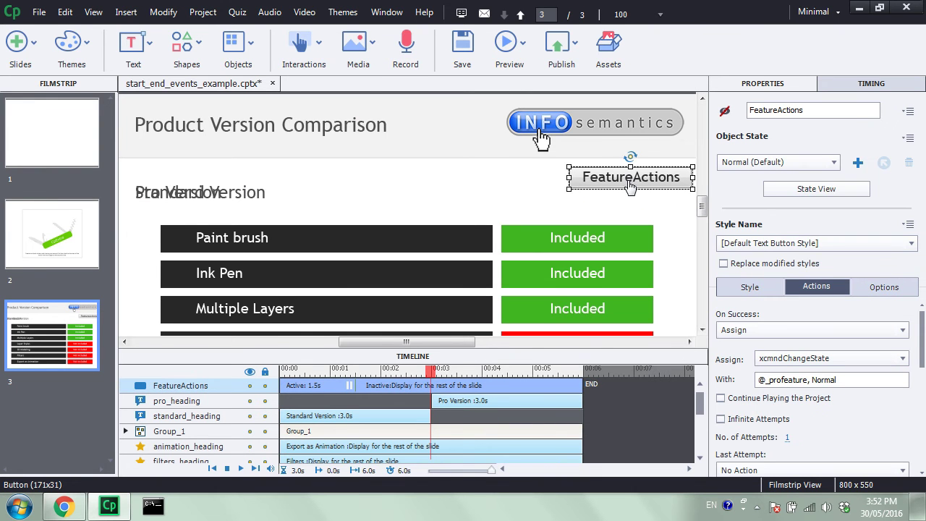
double_click(813, 109)
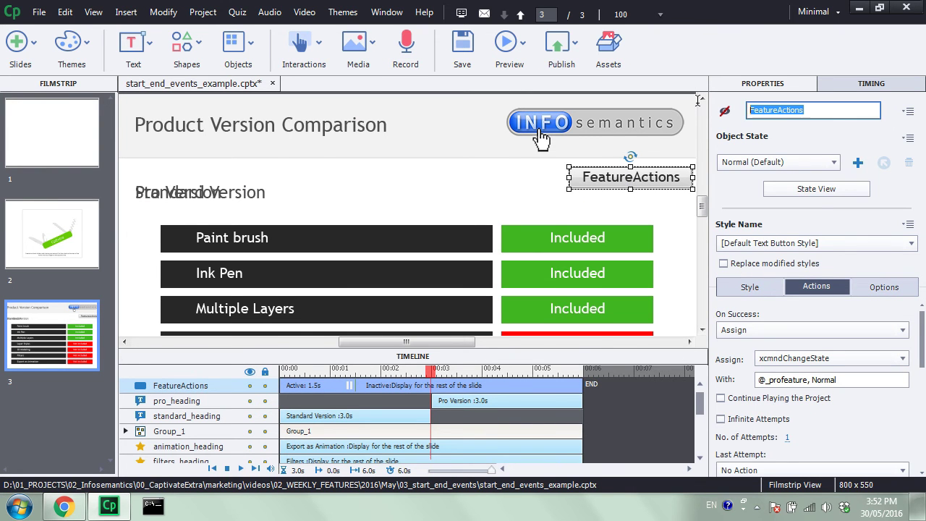
left_click_drag(922, 330, 922, 350)
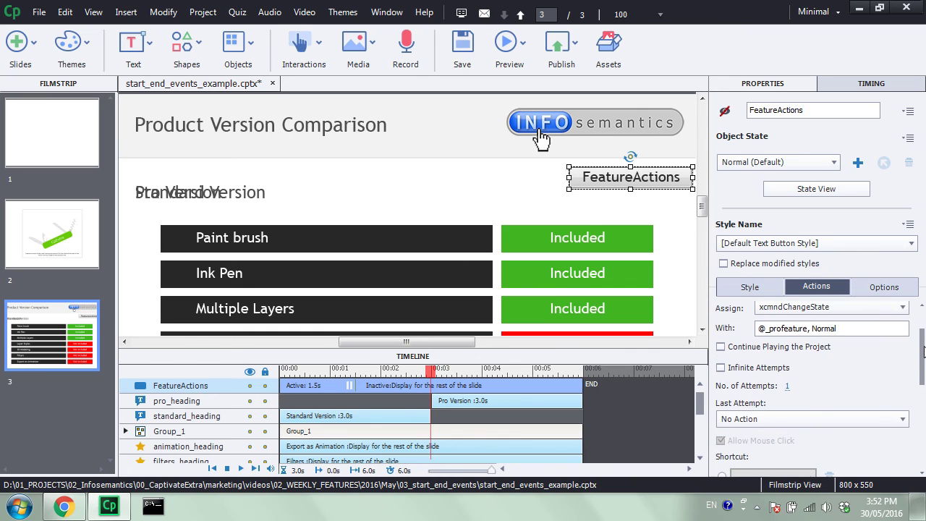
left_click(787, 420)
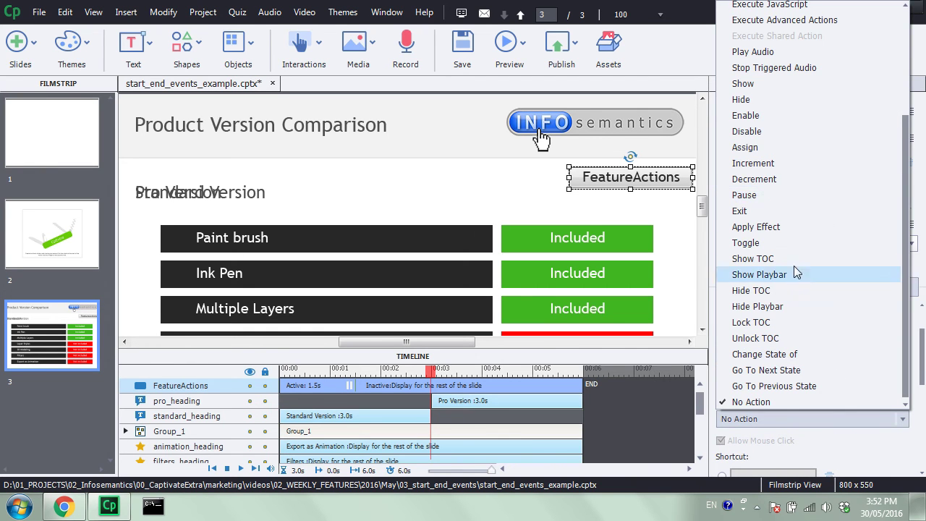
left_click(787, 147)
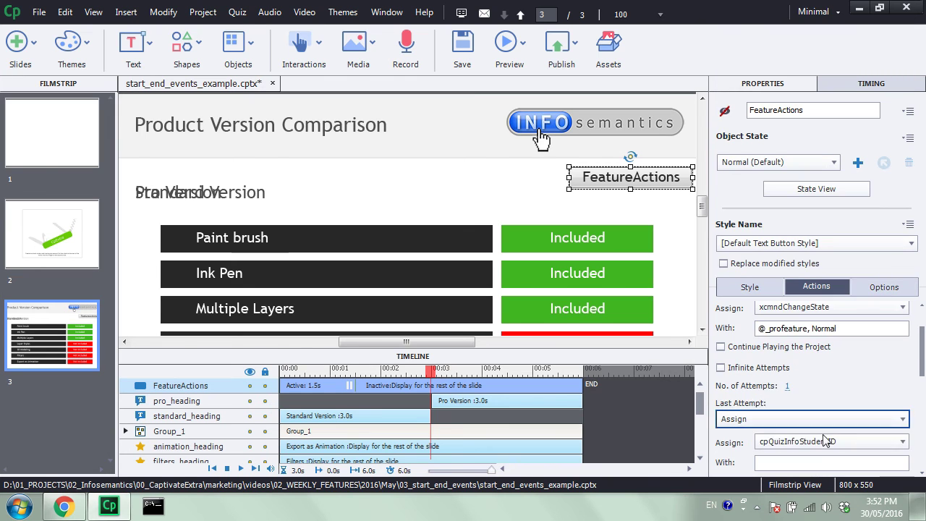
left_click(823, 441)
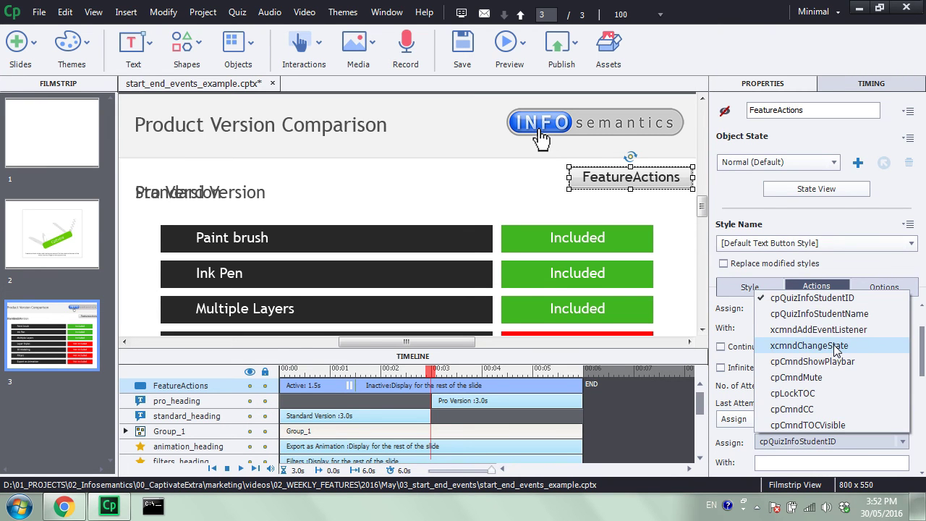
left_click(809, 345)
left_click(803, 460)
type("@_profeature, not_inc")
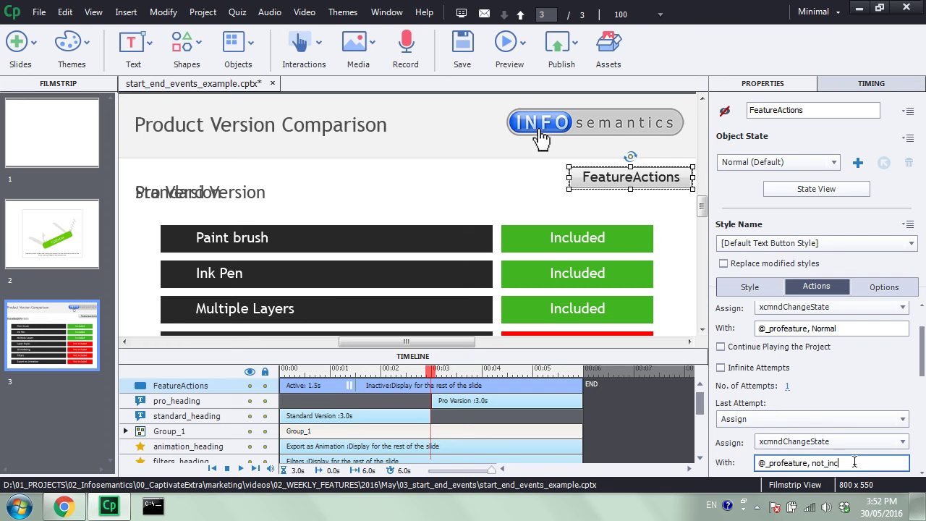
left_click_drag(876, 462, 812, 463)
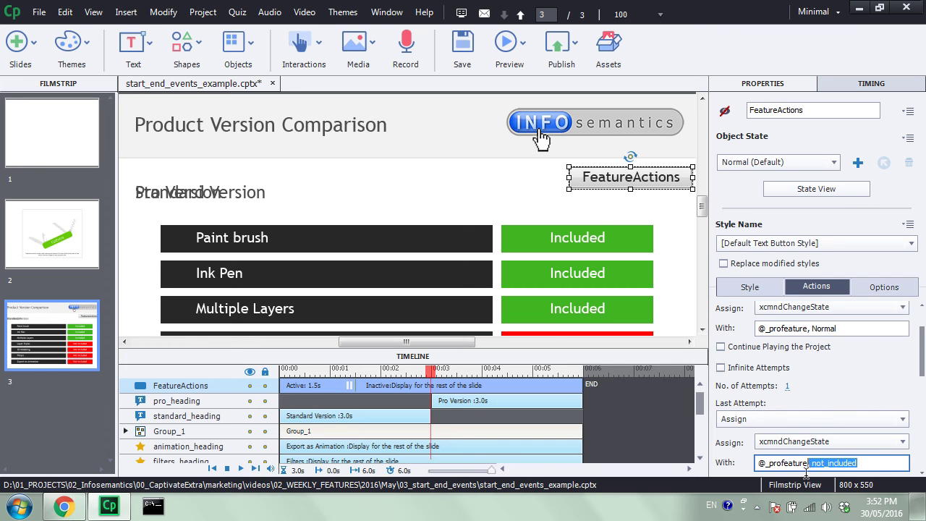
Confirm the not_included state name on the Paint brush shape in Group_1
left_click(632, 252)
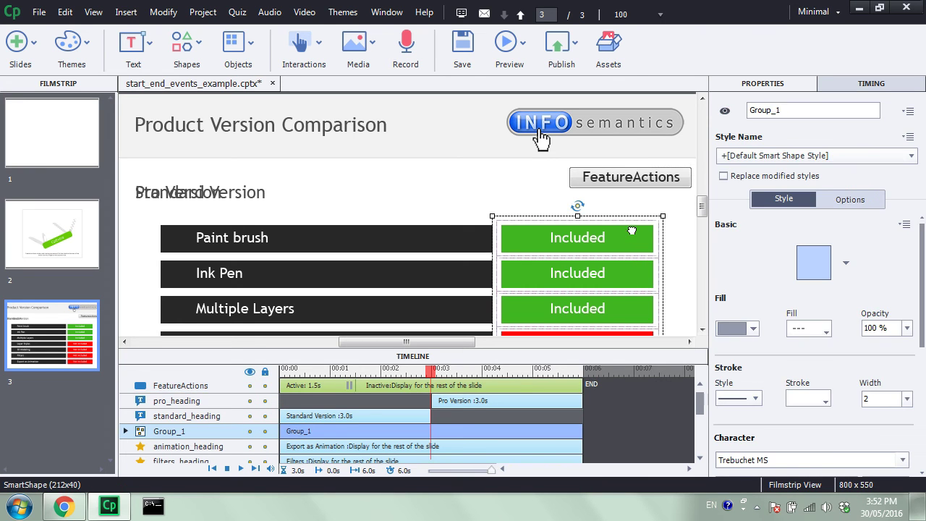
left_click(634, 237)
left_click(784, 157)
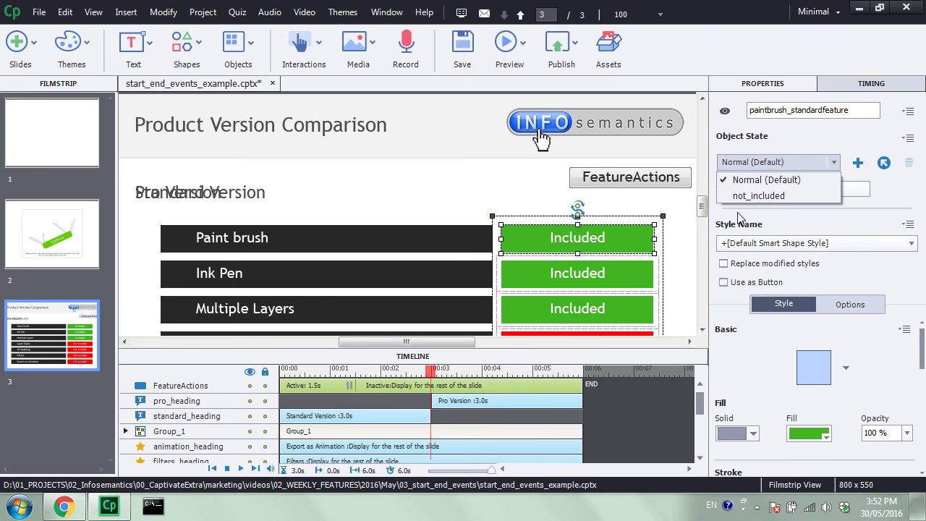
left_click(779, 196)
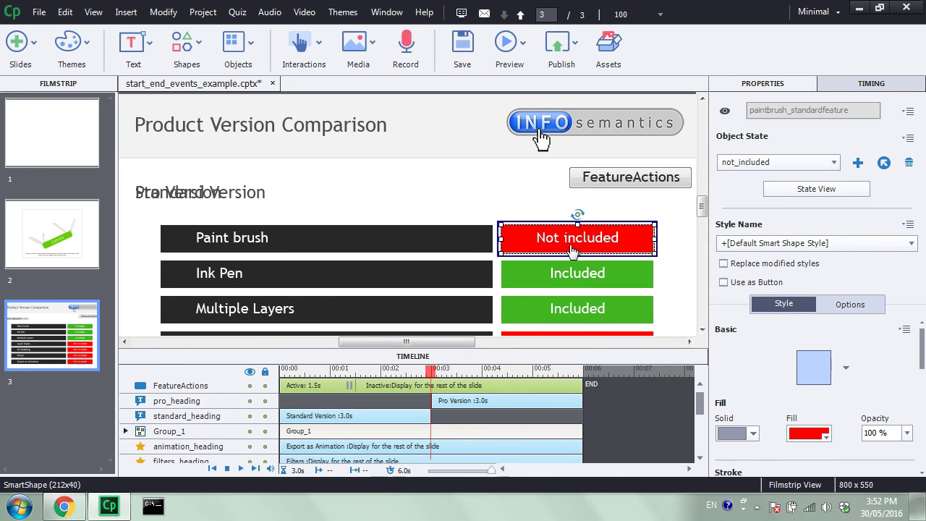
left_click(468, 220)
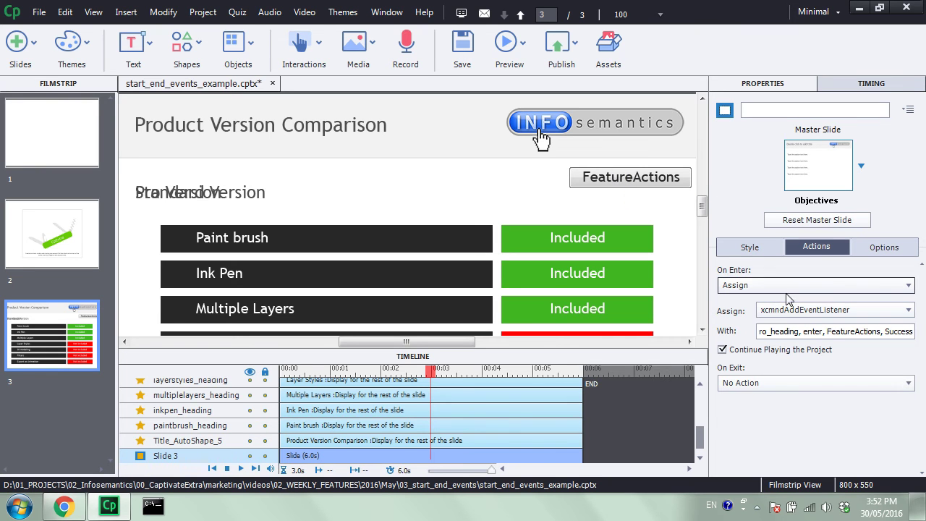
Clear the listener parameters from the slide's On Enter With field
double_click(873, 333)
left_click(905, 327)
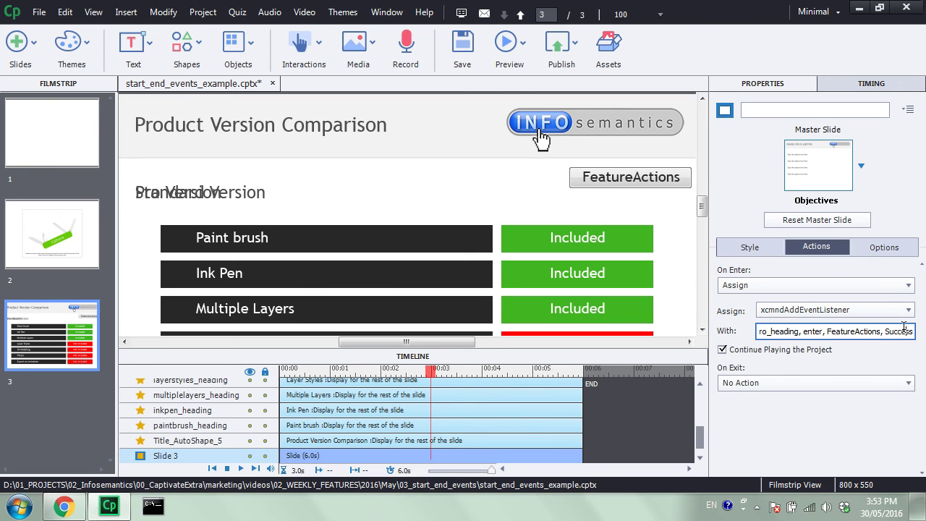
key("ctrl+a")
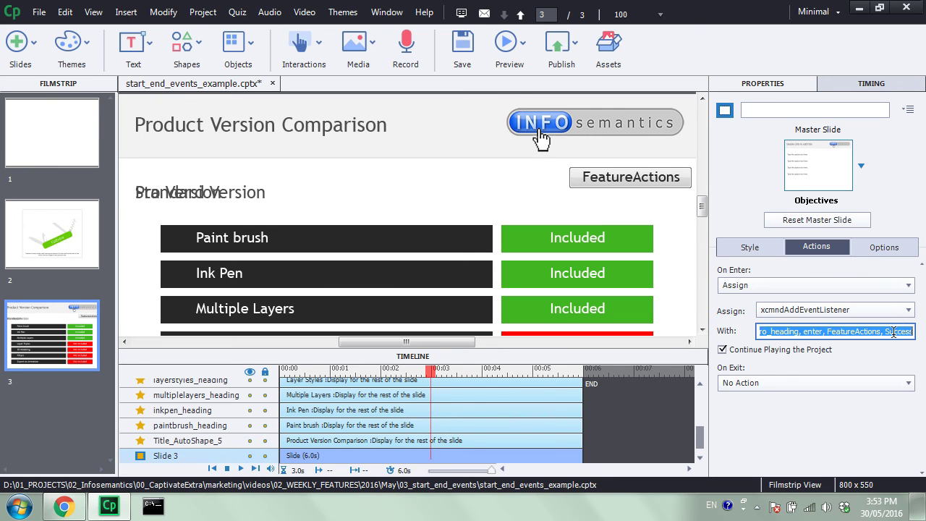
key("BackSpace")
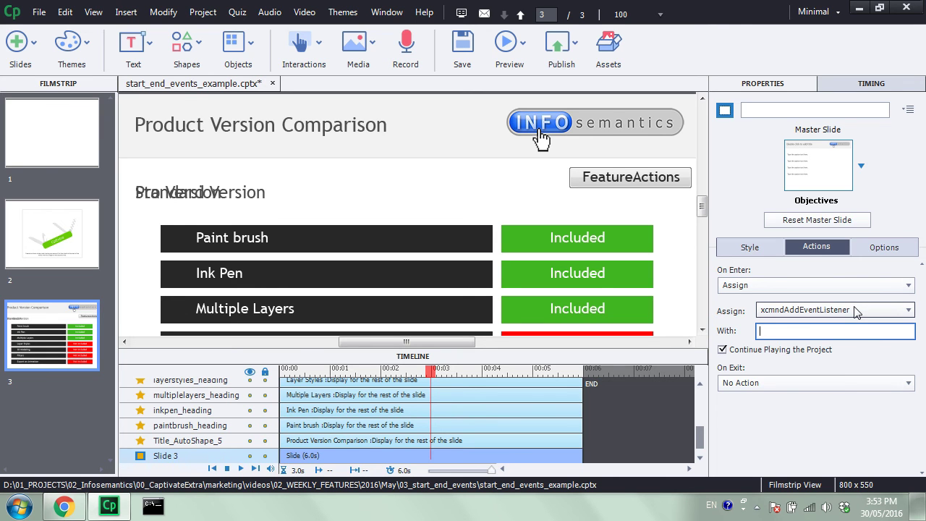
Set the slide's On Enter to Execute Advanced Actions using the FeatureTimelineActions script
left_click(871, 290)
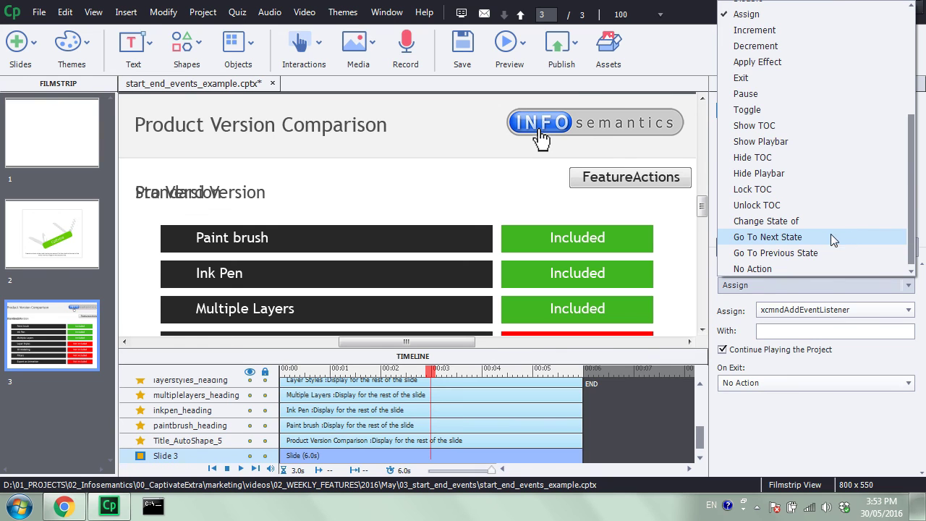
left_click(904, 173)
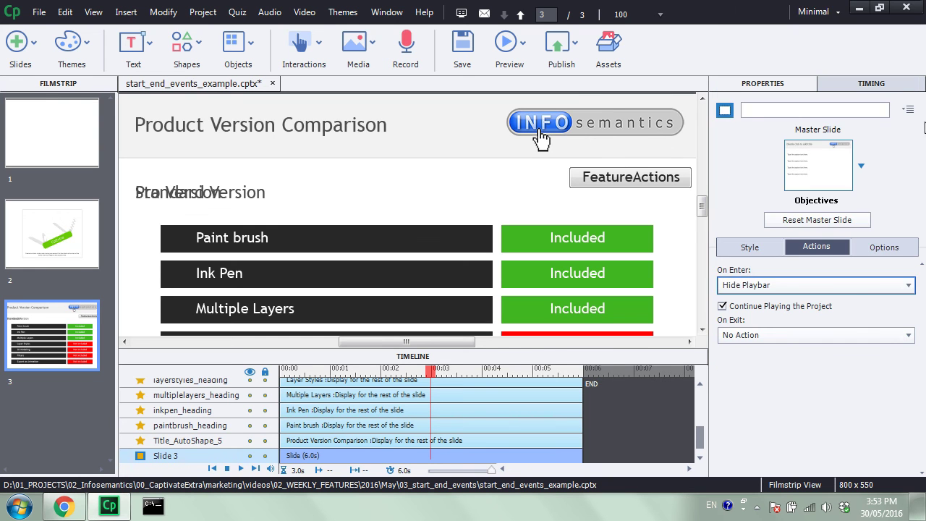
left_click(874, 285)
scroll(913, 232, "up", 5)
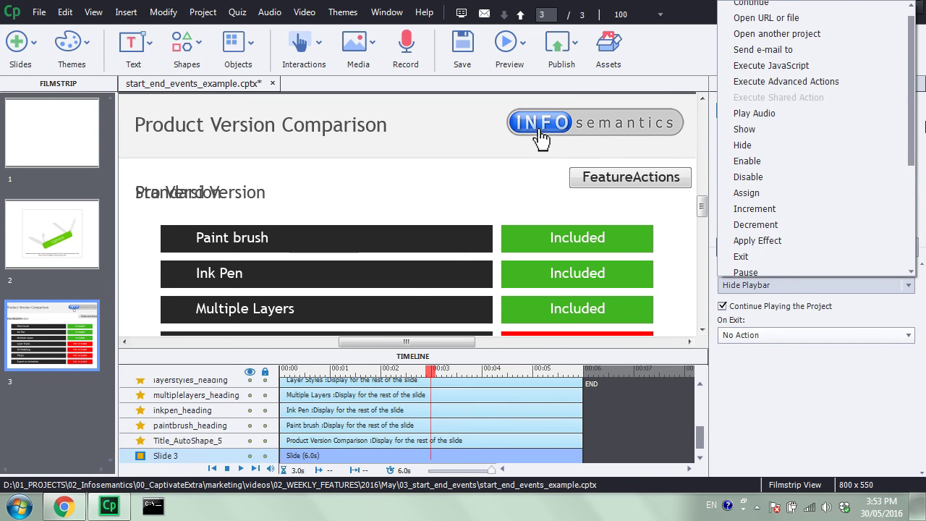
left_click(765, 89)
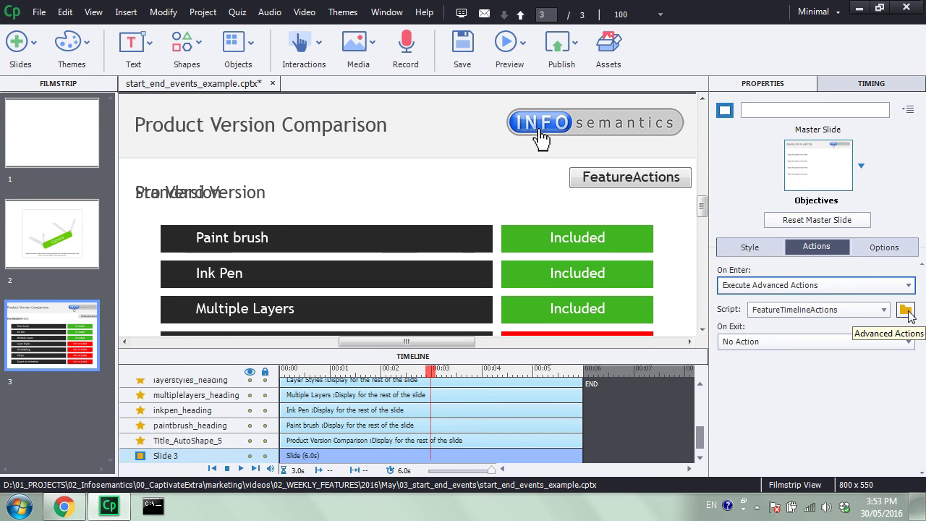
left_click(906, 311)
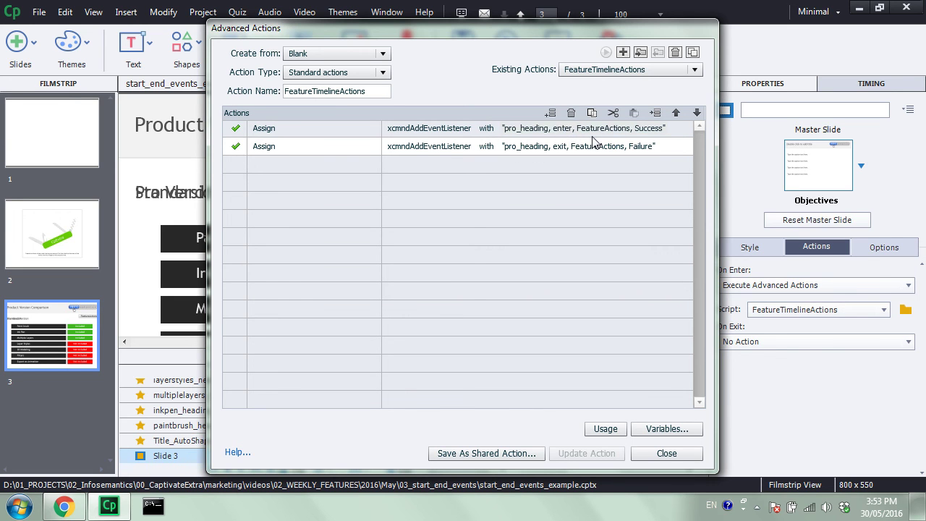
Inspect FeatureTimelineActions' pro_heading enter and exit Assign rows, then close the Advanced Actions dialog
mouse_move(604, 30)
left_mouse_down()
mouse_move(569, 171)
mouse_move(518, 248)
mouse_move(544, 342)
mouse_move(552, 247)
mouse_move(602, 47)
left_mouse_up()
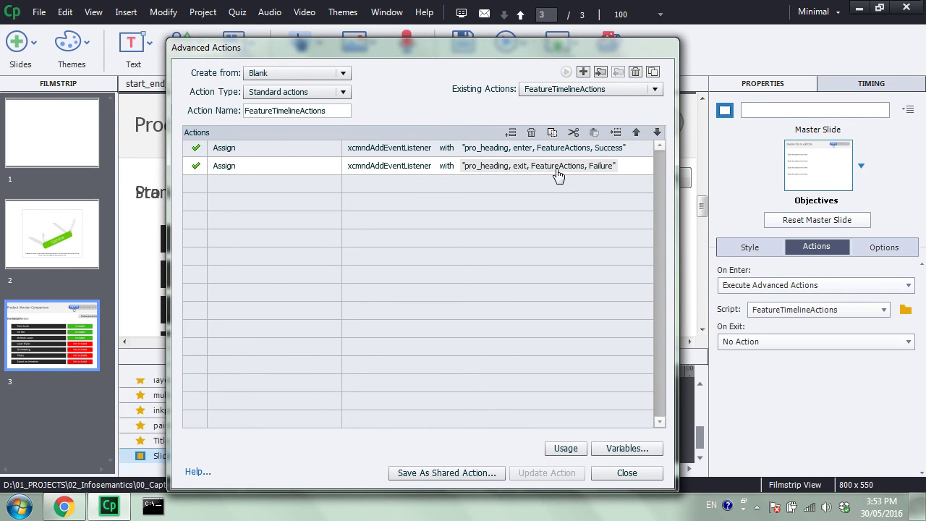
left_click_drag(607, 60, 624, 35)
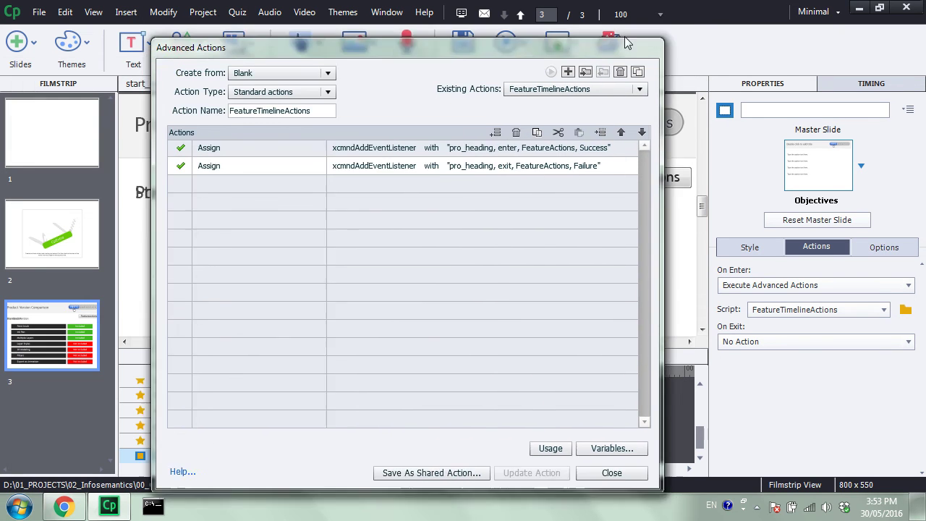
left_click(629, 455)
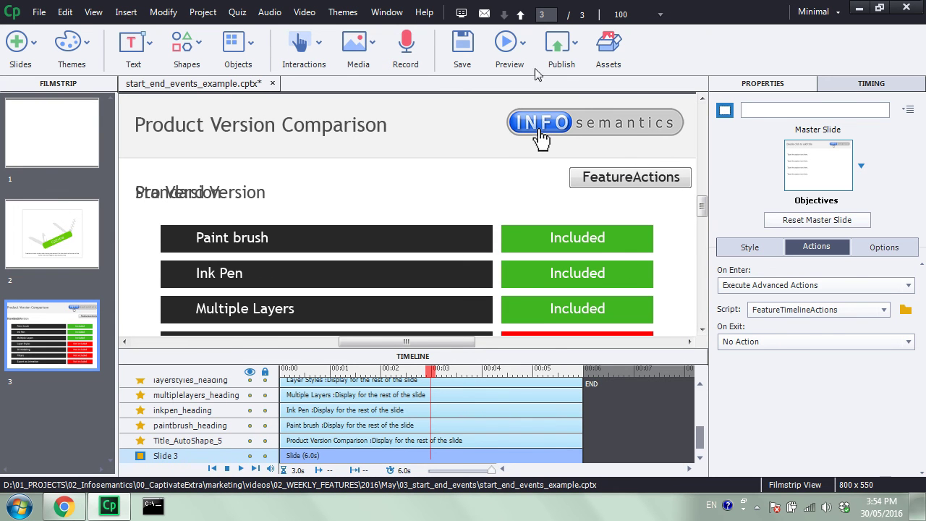
left_click(518, 51)
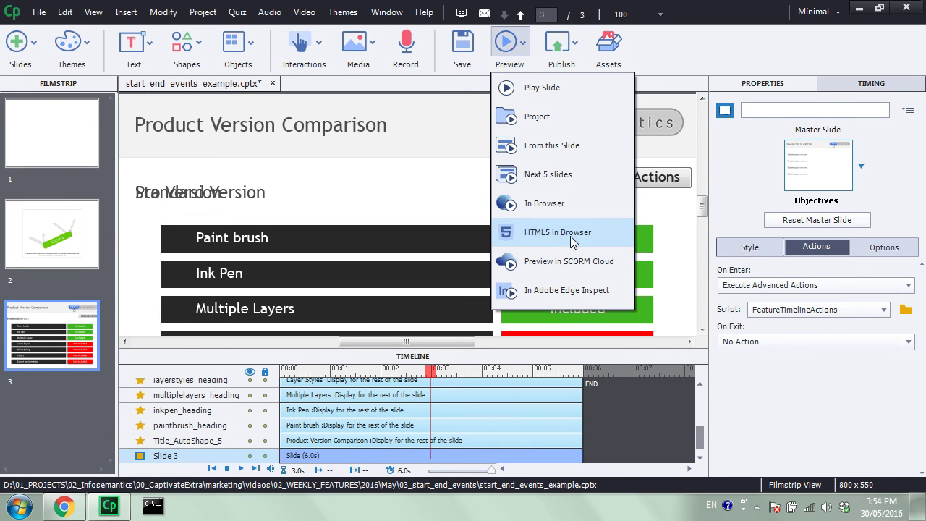
Preview as HTML5 in Browser, checking Standard Version's four Not included rows and Pro Version's all Included
left_click(570, 236)
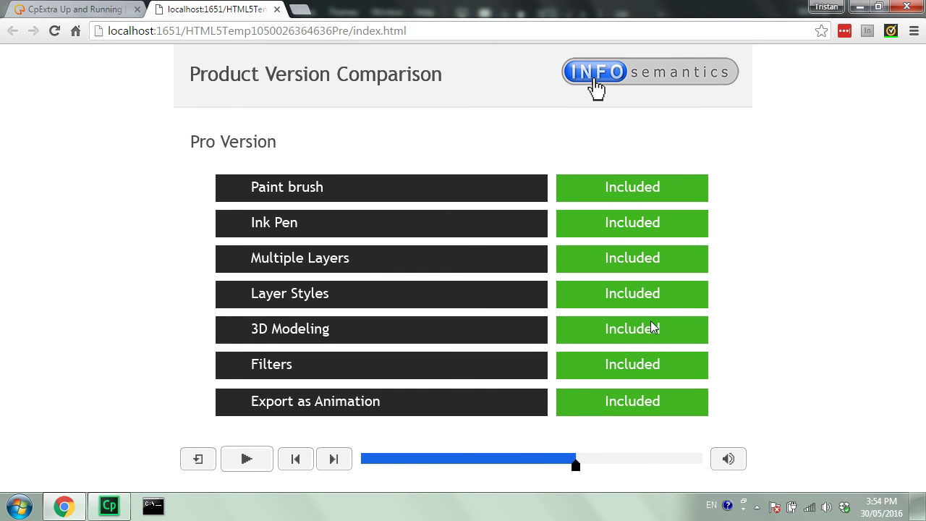
left_click_drag(575, 469, 589, 470)
left_click_drag(587, 469, 553, 467)
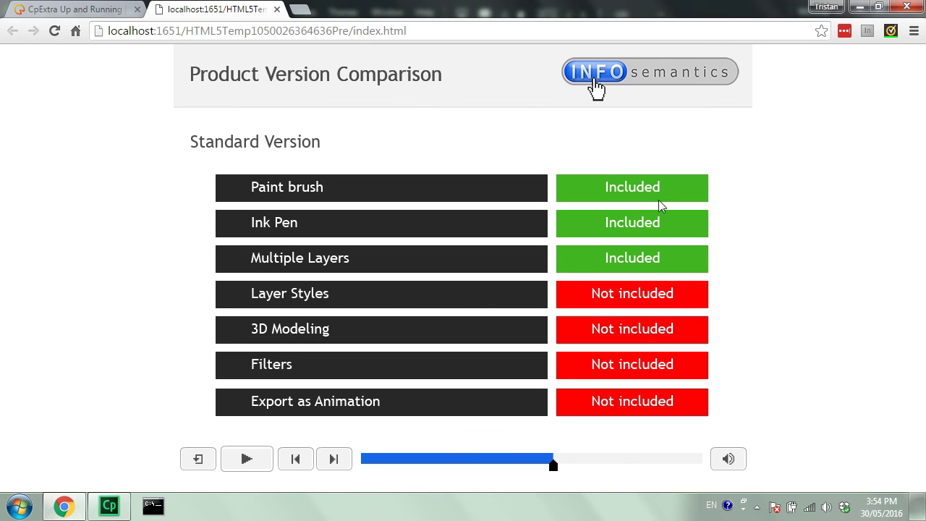
left_click(256, 469)
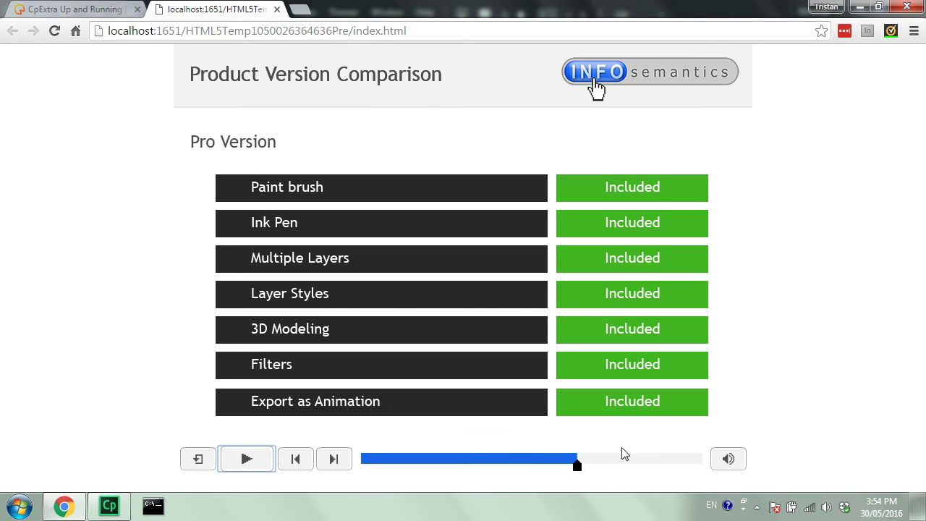